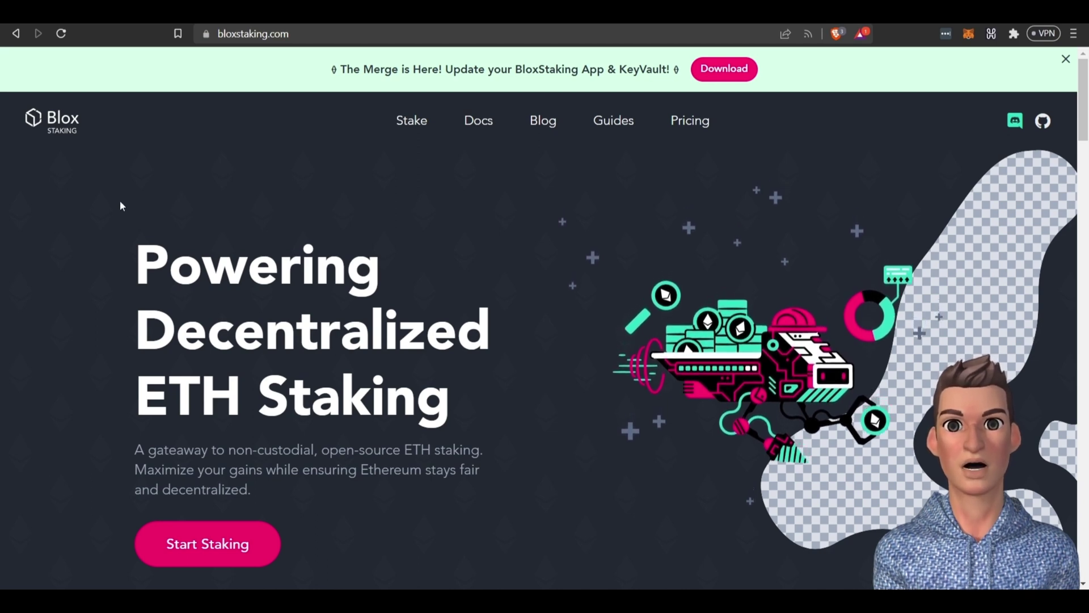
# Open the download page for the BloxStaking app and KeyVault update
pyautogui.click(737, 71)
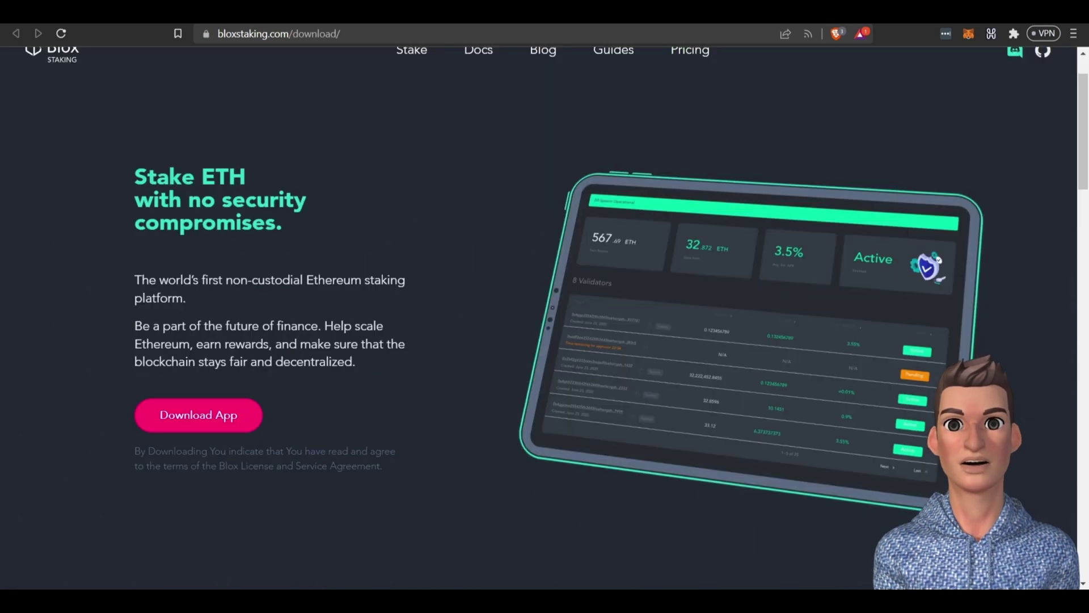
pyautogui.click(284, 35)
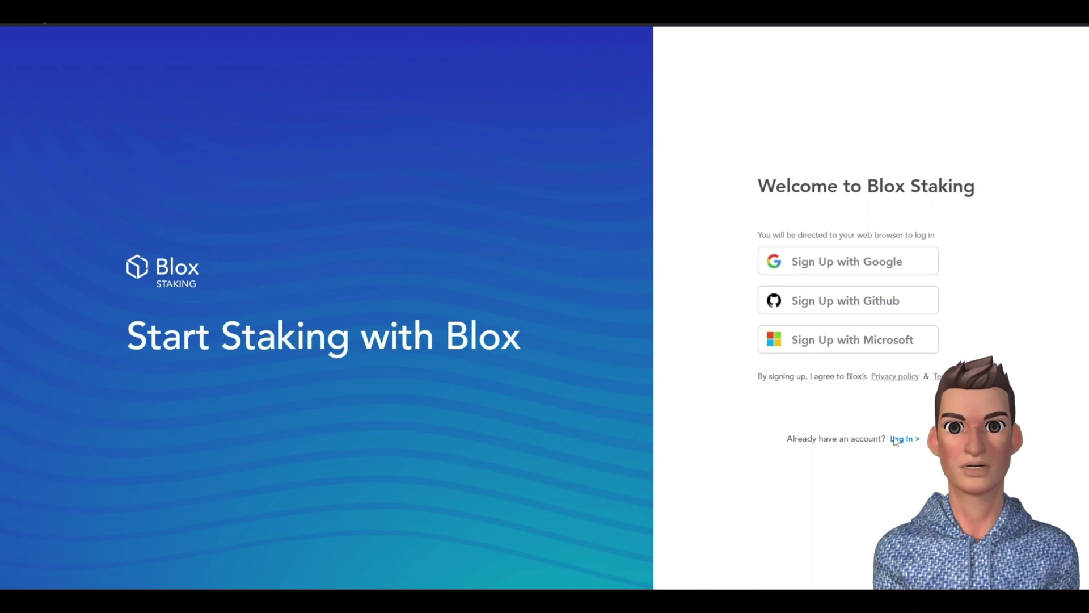
# Sign up for Blox Staking with Google and start the KeyVault setup with Amazon Web Server as cloud provider
pyautogui.click(826, 264)
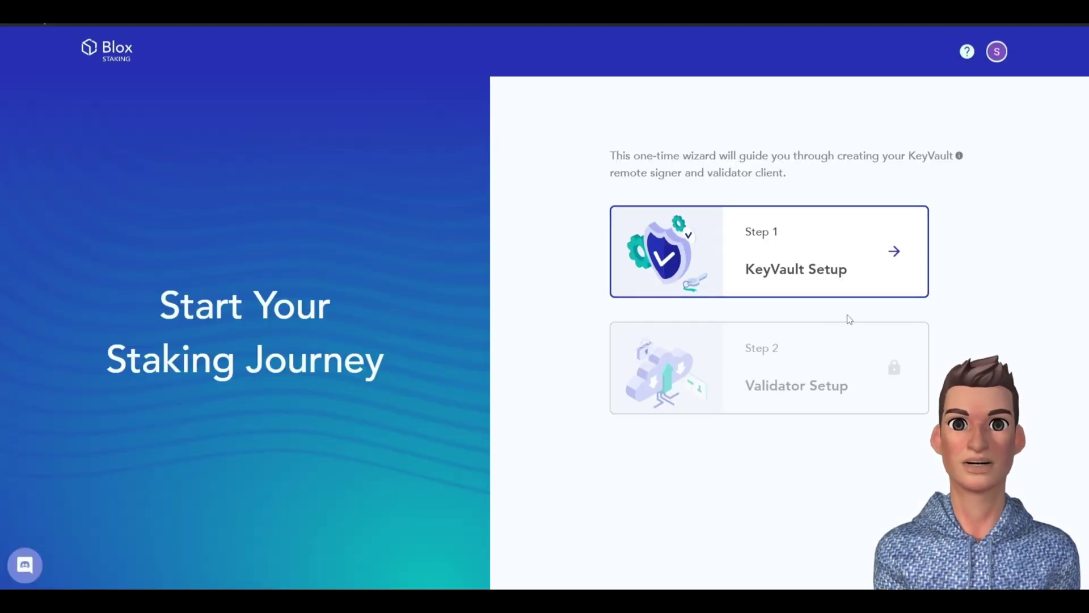
pyautogui.click(821, 266)
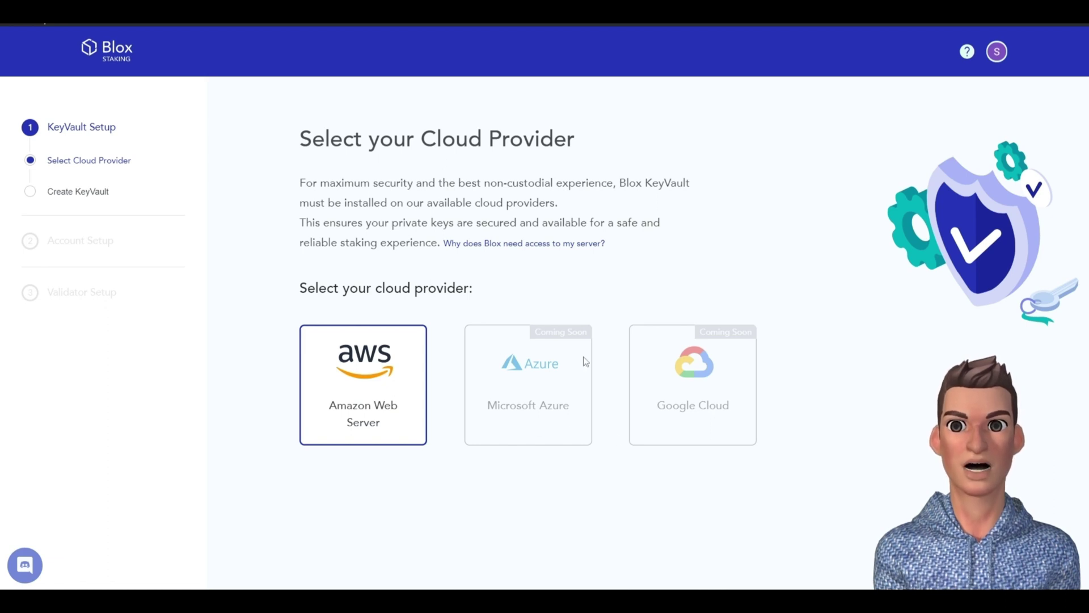
pyautogui.click(370, 368)
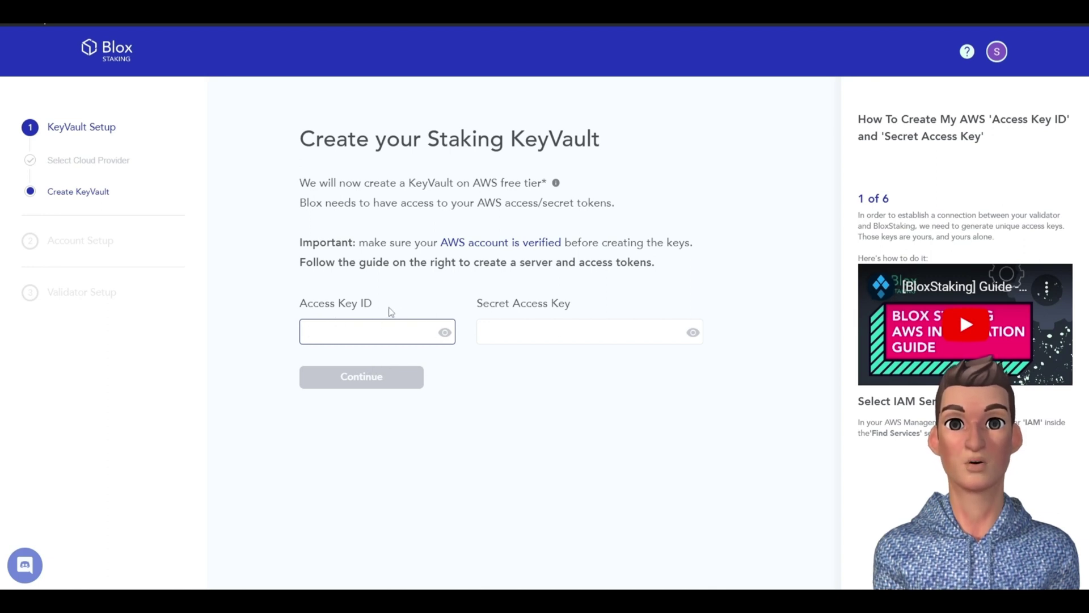
pyautogui.moveTo(374, 304); pyautogui.dragTo(303, 305)
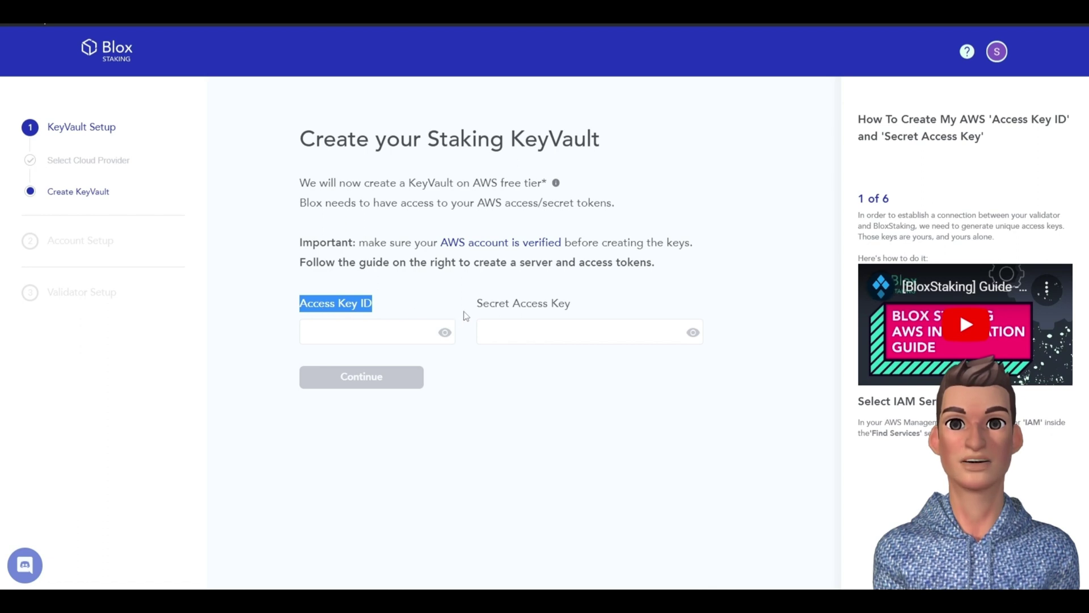
pyautogui.moveTo(581, 310); pyautogui.dragTo(479, 311)
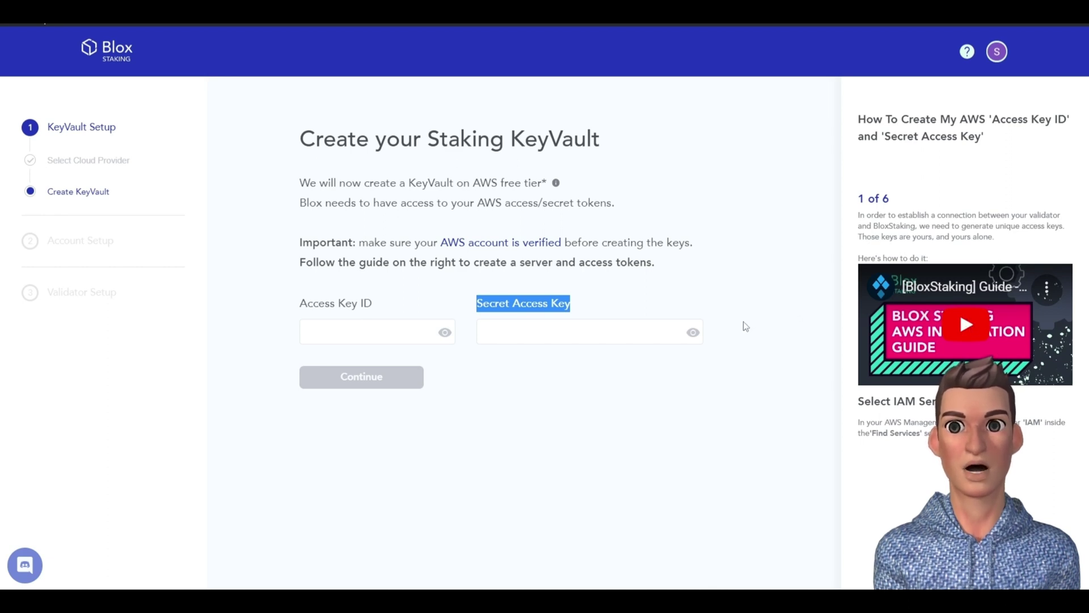
pyautogui.click(574, 367)
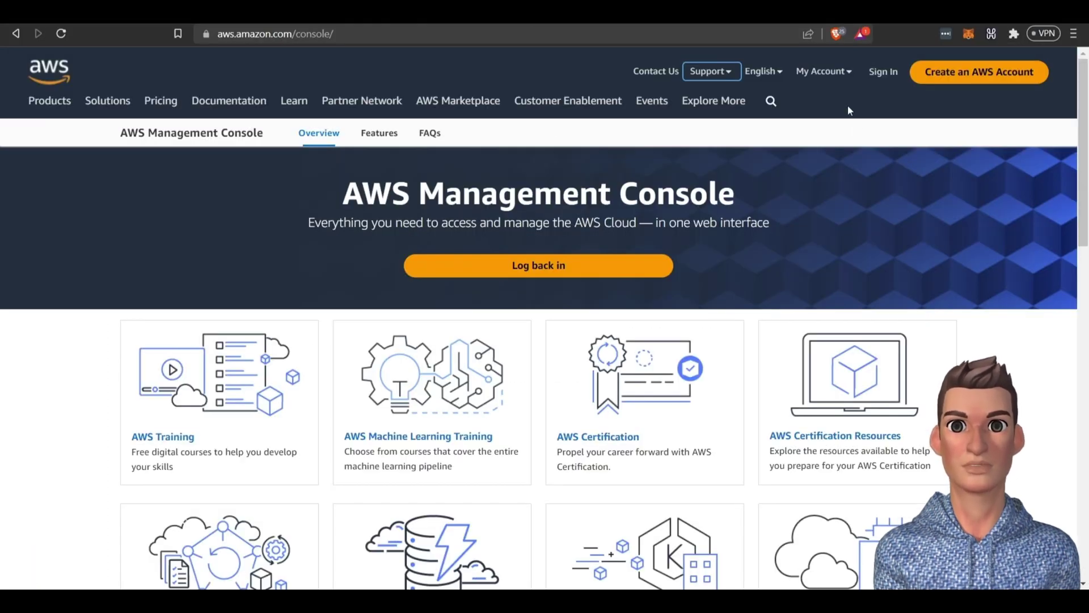
# Open the sign-up form for a new AWS account and go through its root user email and account name fields
pyautogui.click(305, 35)
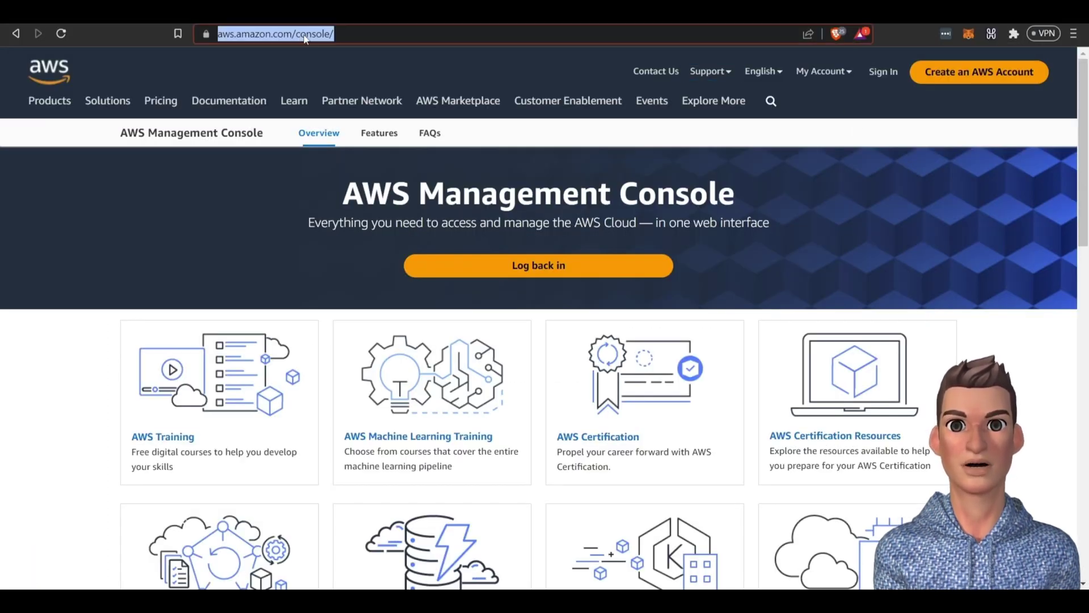
pyautogui.click(941, 80)
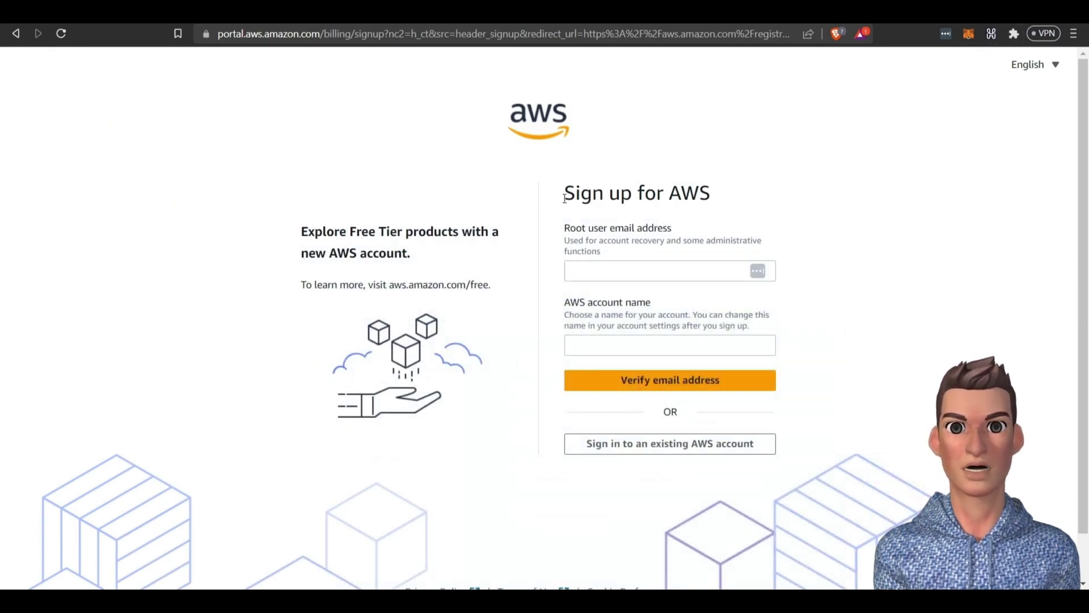
pyautogui.click(615, 267)
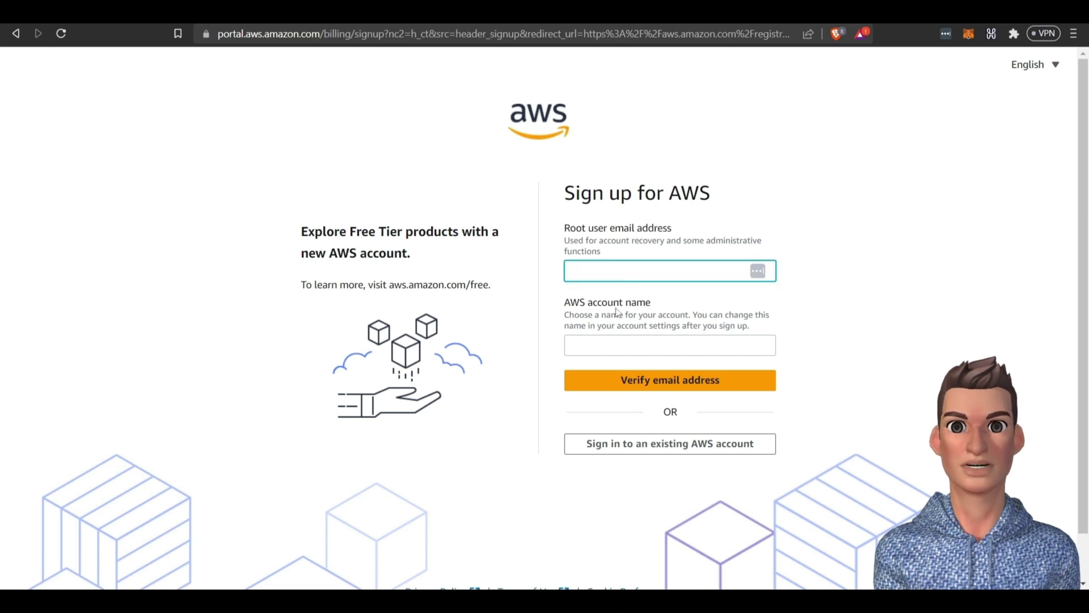
pyautogui.click(624, 346)
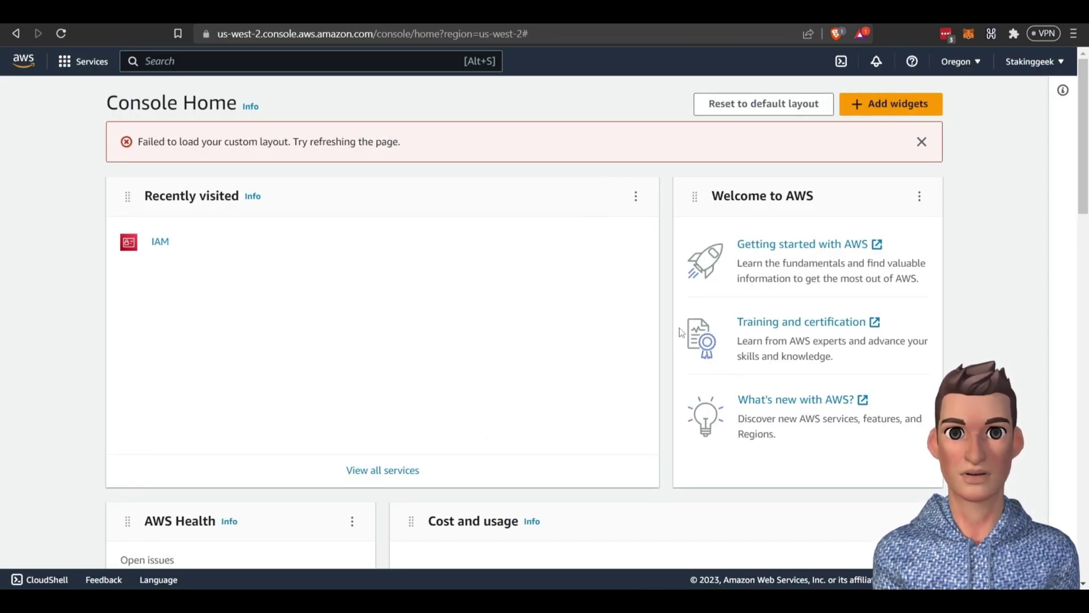
# Search the AWS console for "iam" and open the IAM dashboard
pyautogui.click(198, 63)
pyautogui.write('iam')
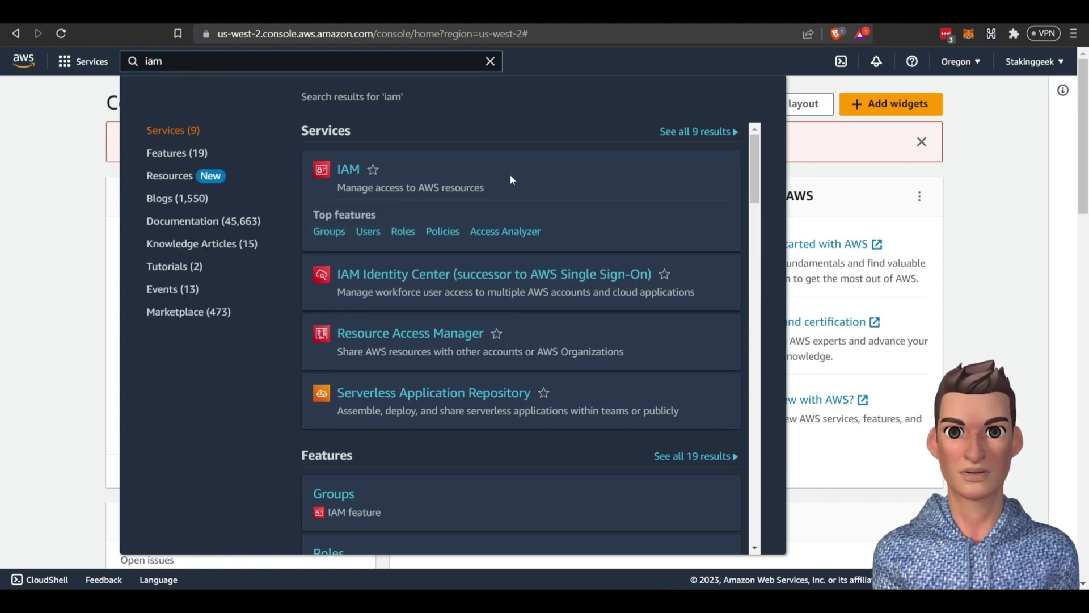
pyautogui.click(577, 209)
pyautogui.click(160, 244)
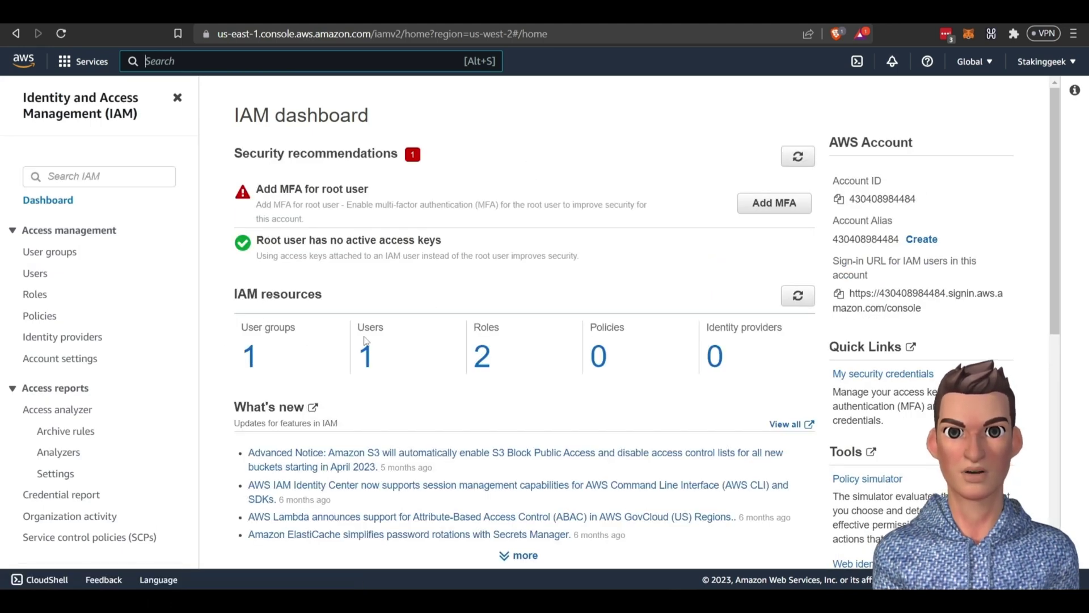
# Create an IAM user group named Group2 without adding users or attaching permissions policies
pyautogui.scroll(-4, 396, 359)
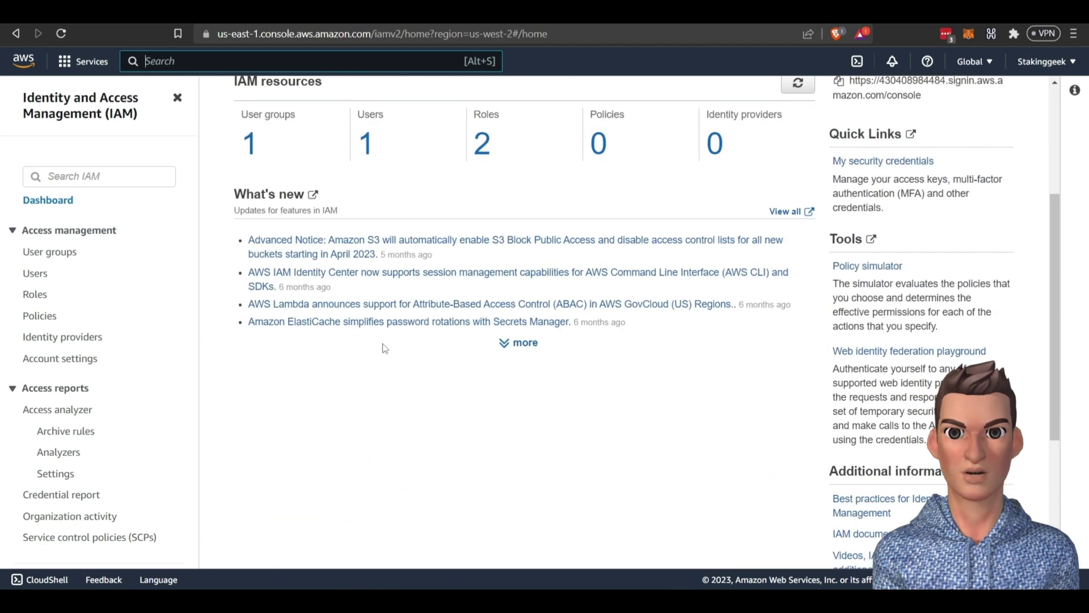
pyautogui.scroll(3, 352, 357)
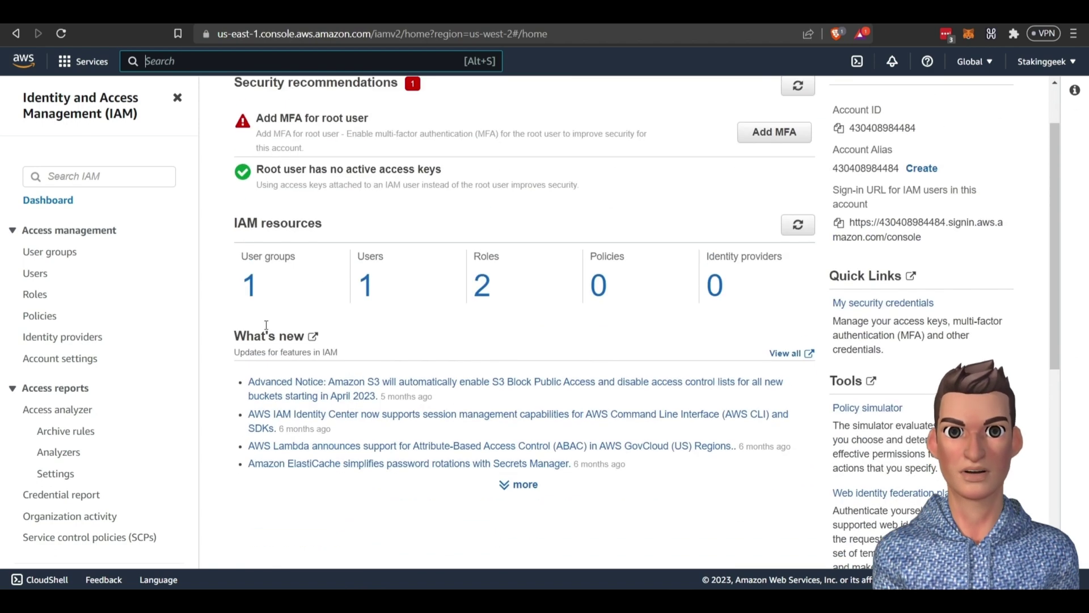
pyautogui.click(77, 254)
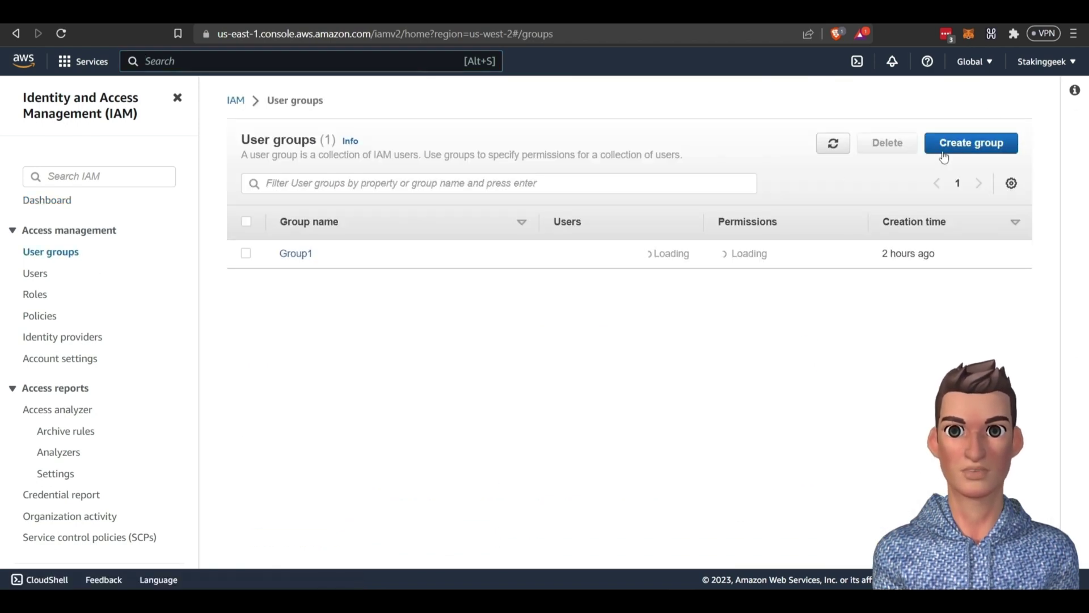
pyautogui.click(971, 142)
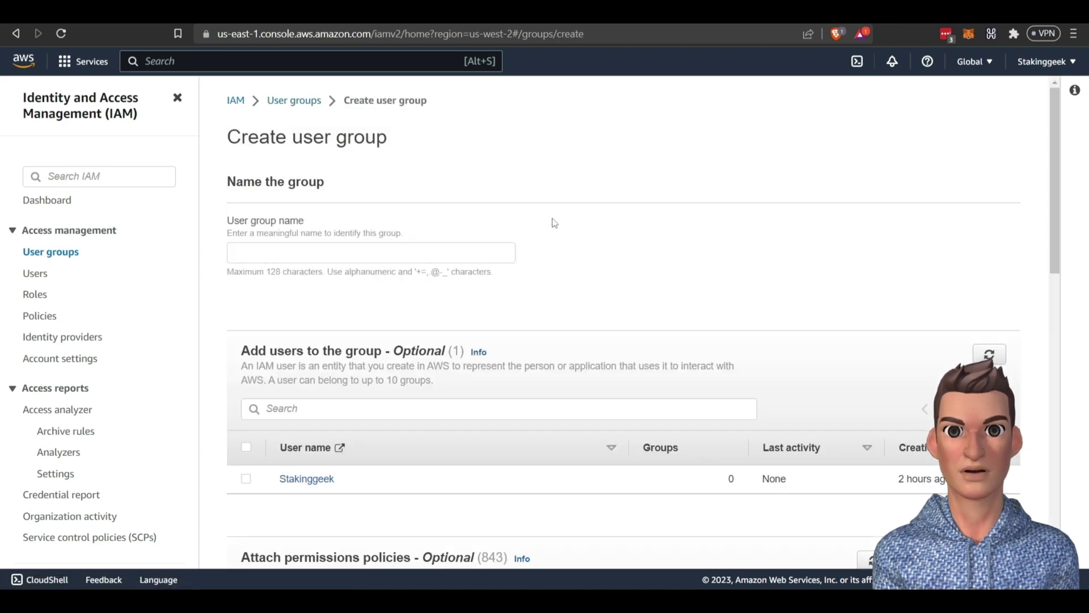
pyautogui.click(331, 254)
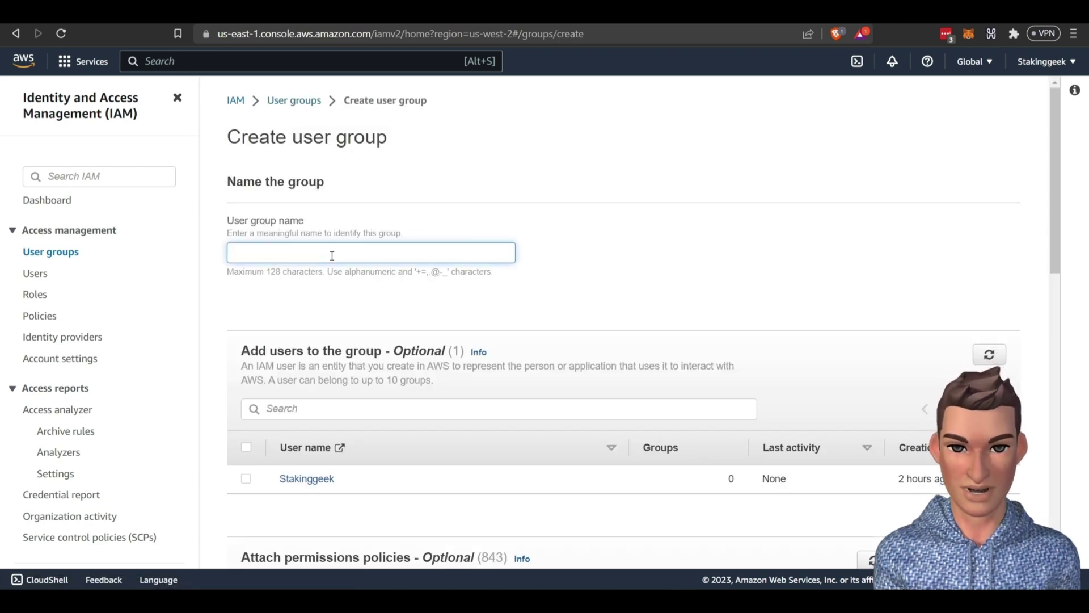
pyautogui.write('Group2')
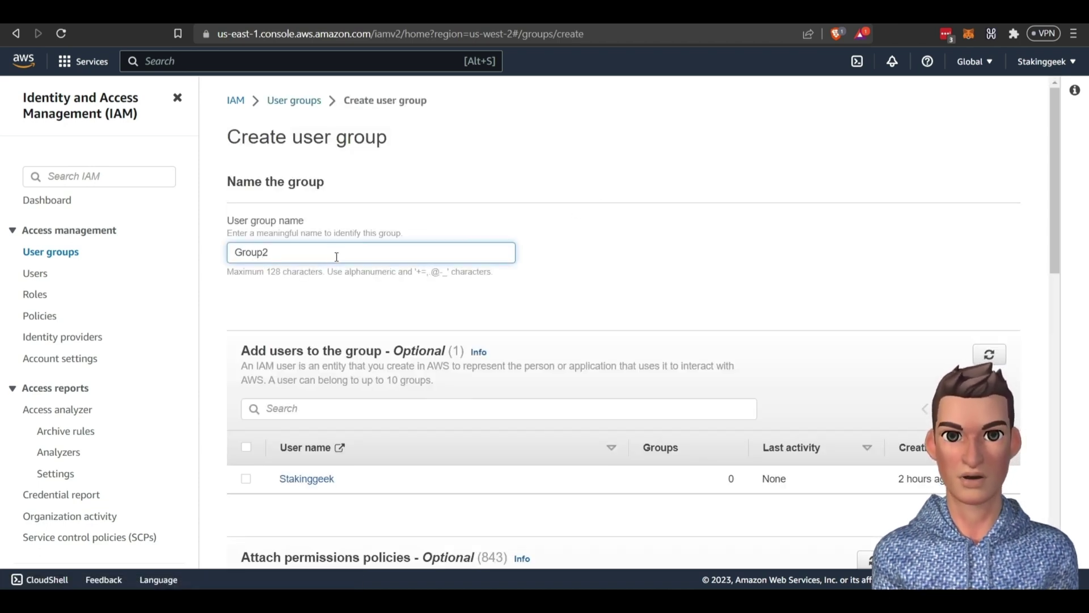
pyautogui.scroll(-2, 343, 261)
pyautogui.scroll(2, 373, 287)
pyautogui.scroll(-5, 454, 288)
pyautogui.scroll(-3, 454, 289)
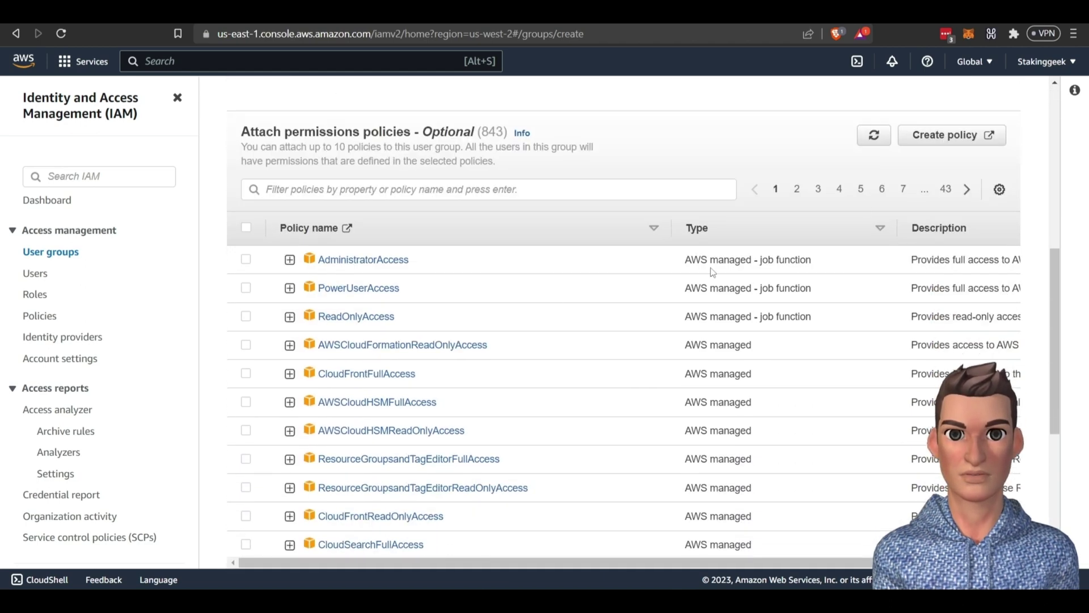
pyautogui.scroll(-5, 885, 226)
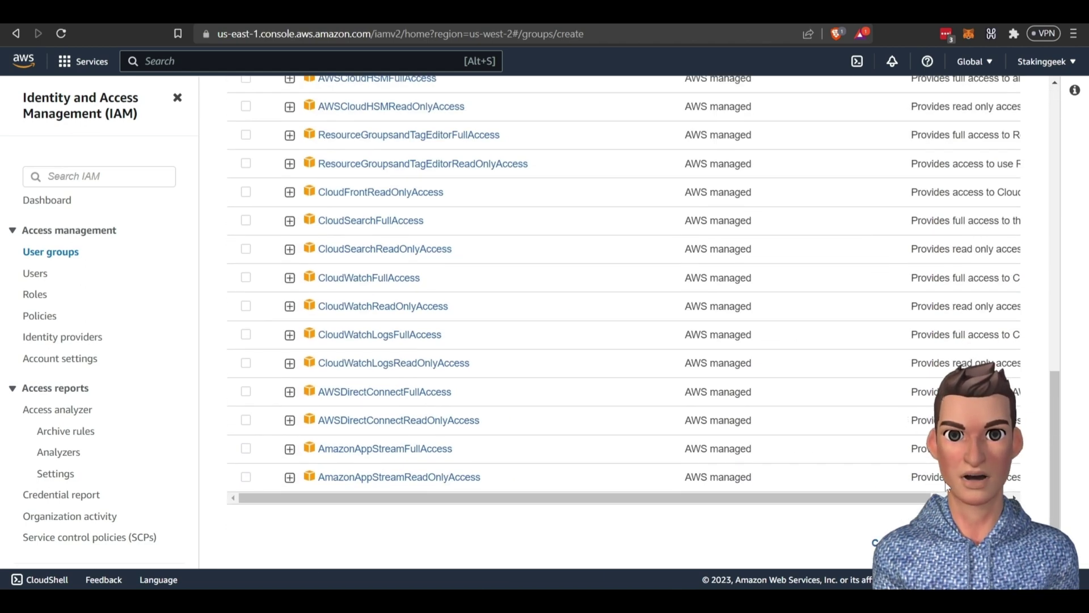
pyautogui.click(973, 542)
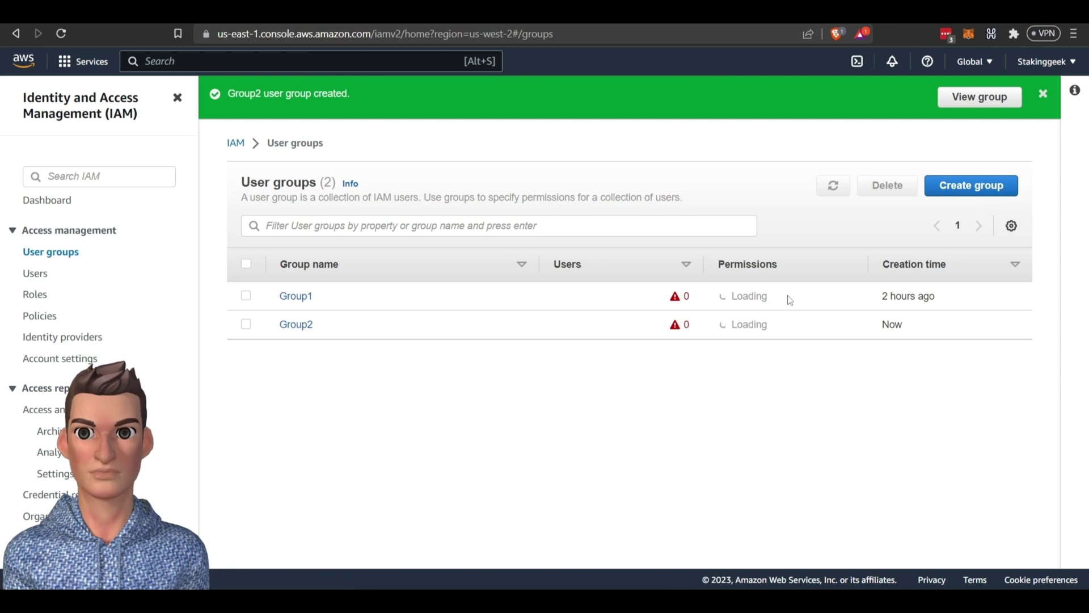
# Start adding an IAM user named Stakinggeek2 and proceed to its permissions
pyautogui.click(34, 277)
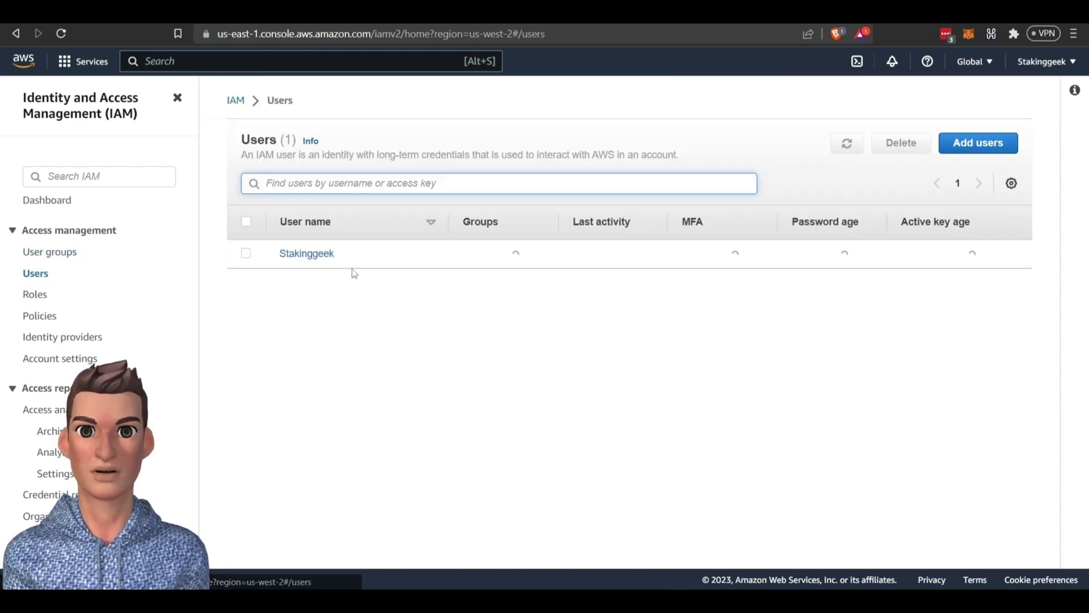
pyautogui.click(988, 144)
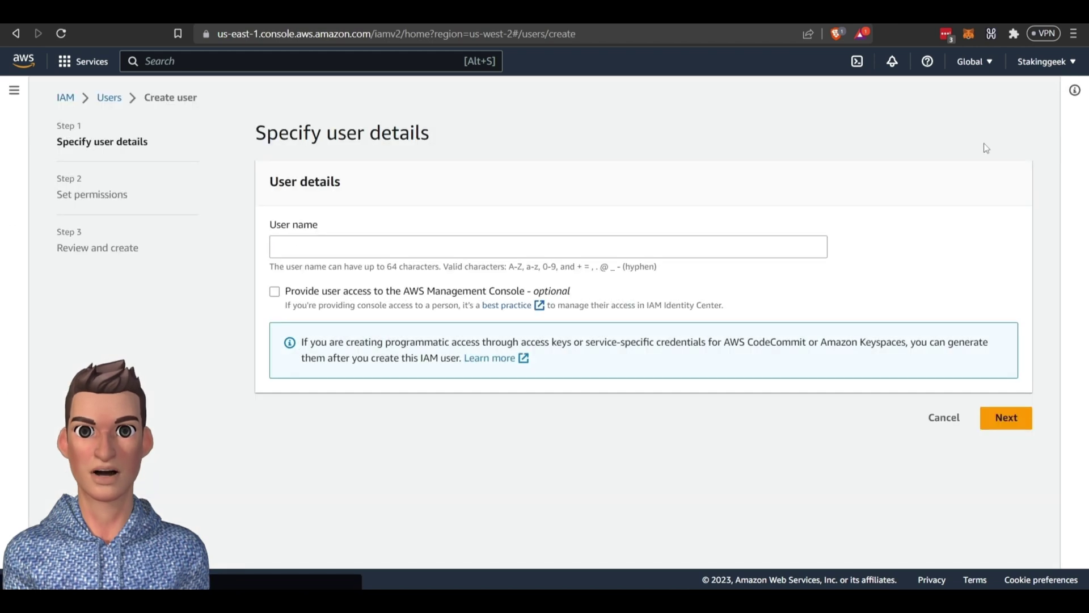
pyautogui.click(395, 244)
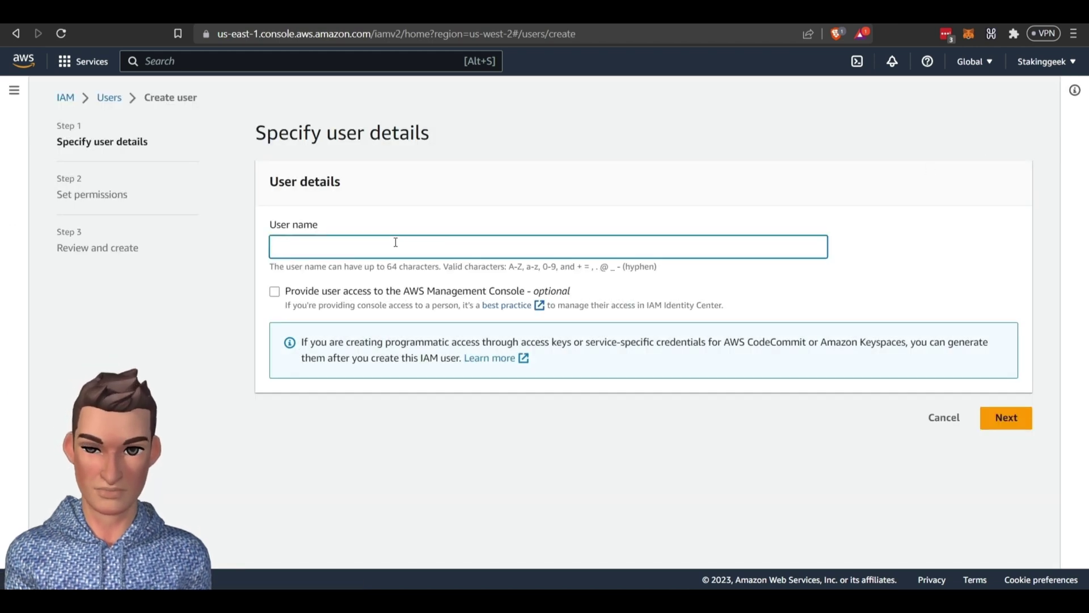
pyautogui.write('Stakinggeek21')
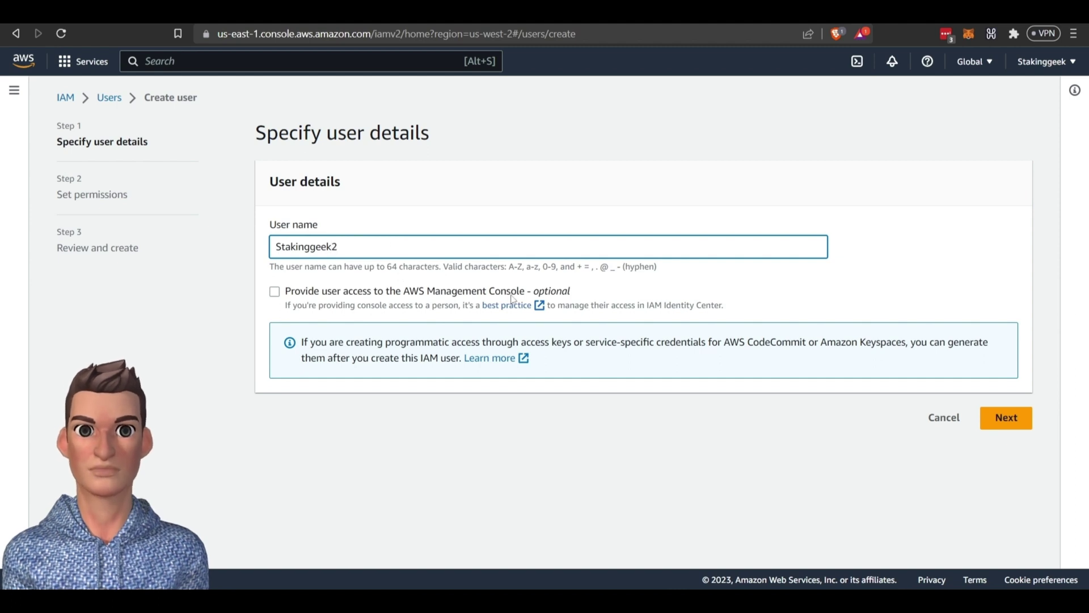
pyautogui.click(1021, 418)
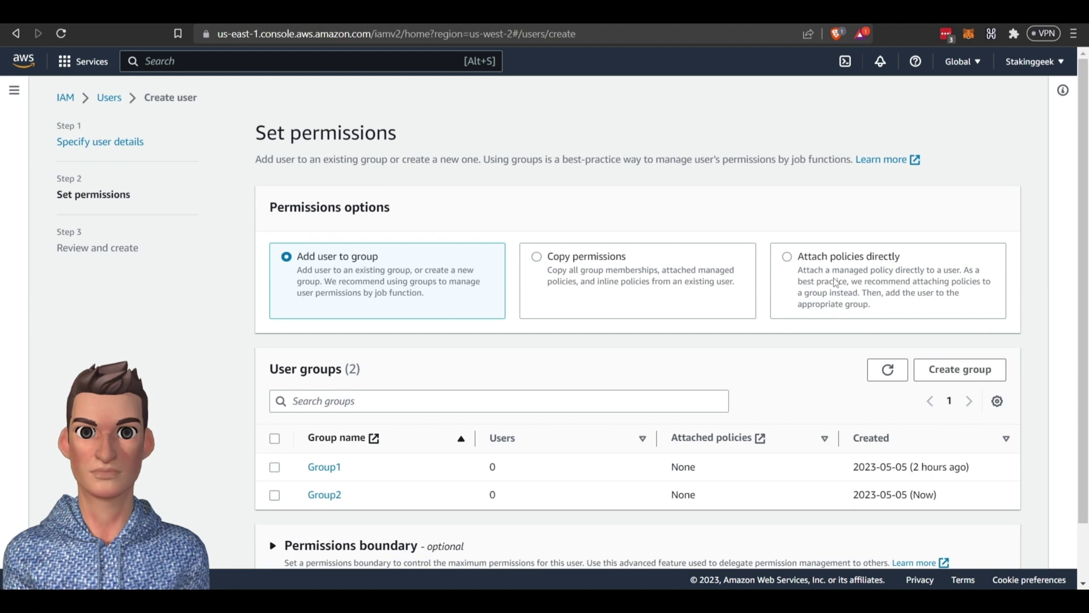
# Attach permissions directly to the new user, filtering the policies by "ec2" and selecting AmazonEC2FullAccess
pyautogui.click(792, 260)
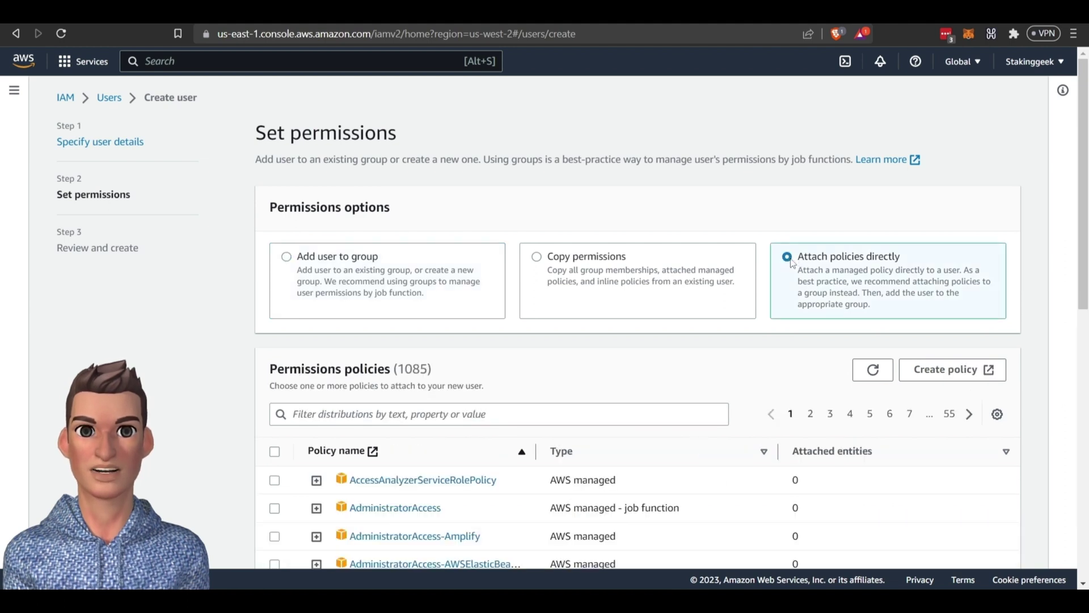
pyautogui.scroll(-3, 792, 263)
pyautogui.click(416, 270)
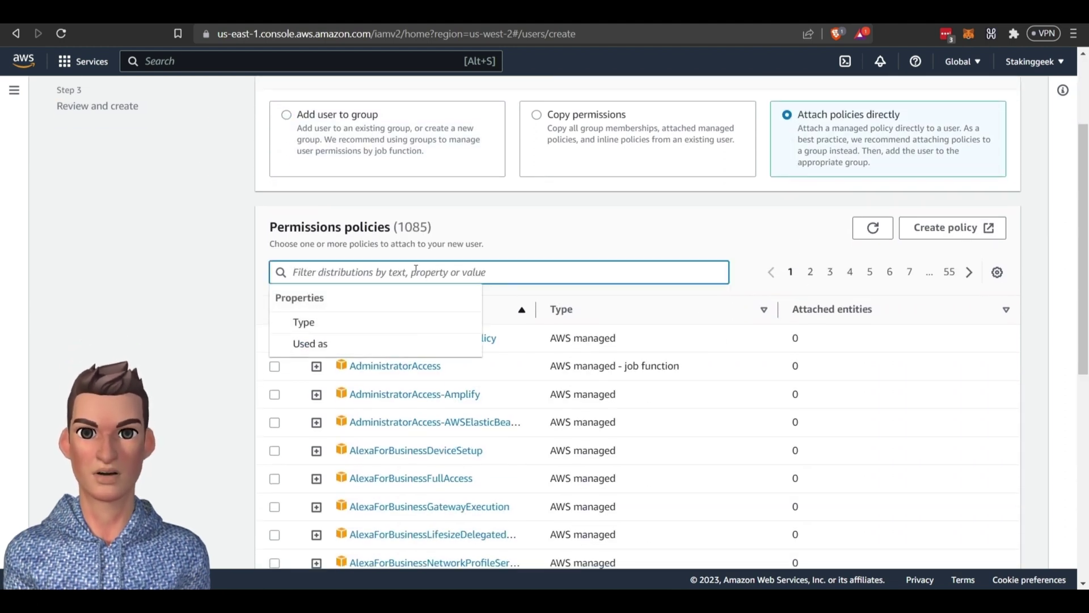
pyautogui.write('ec2')
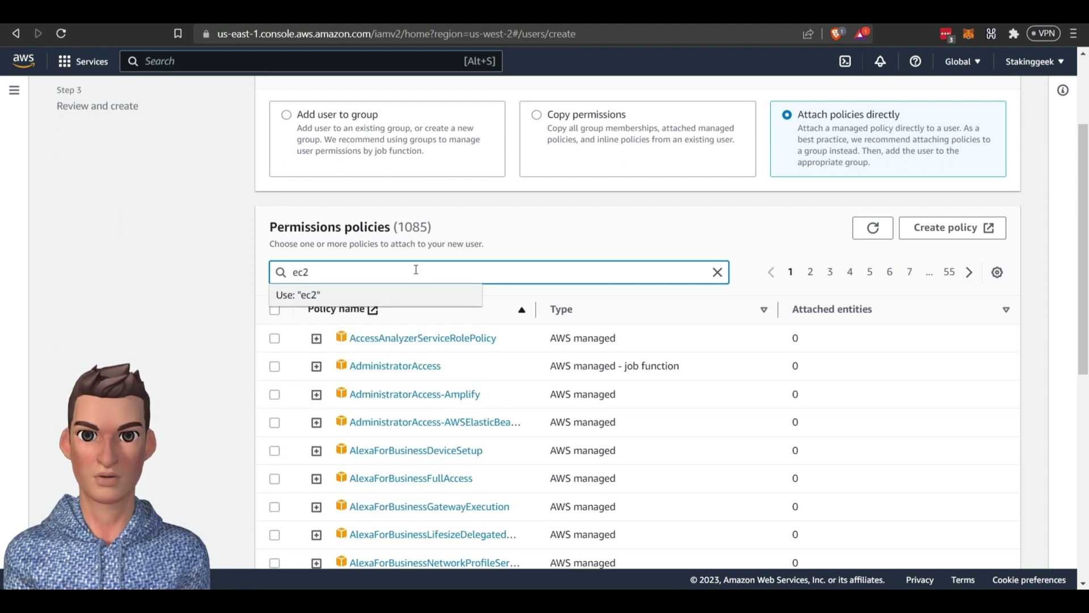
pyautogui.click(382, 293)
pyautogui.scroll(-3, 437, 363)
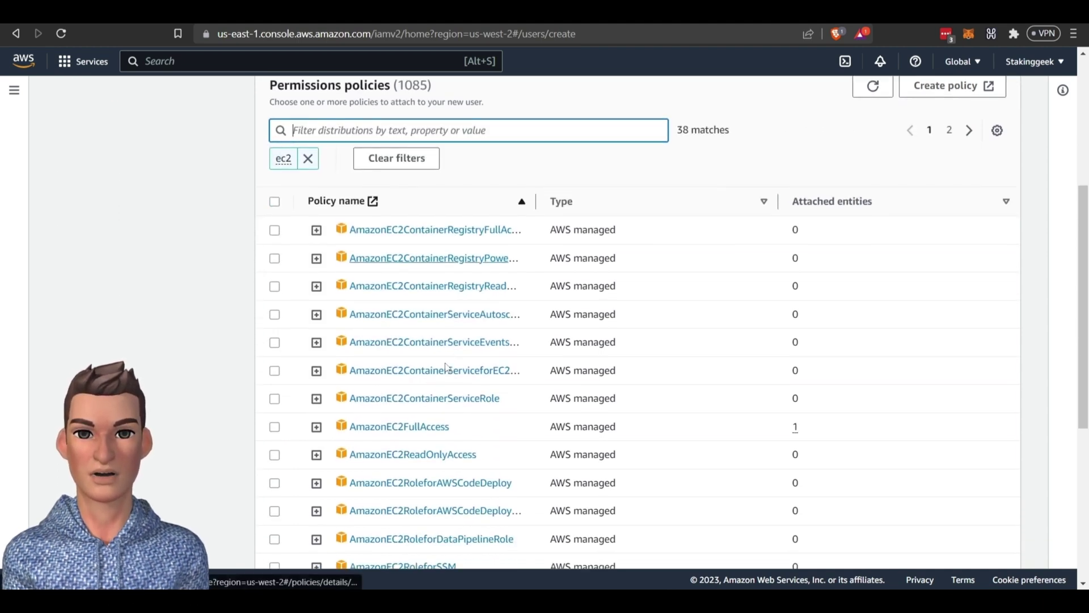
pyautogui.scroll(-1, 454, 369)
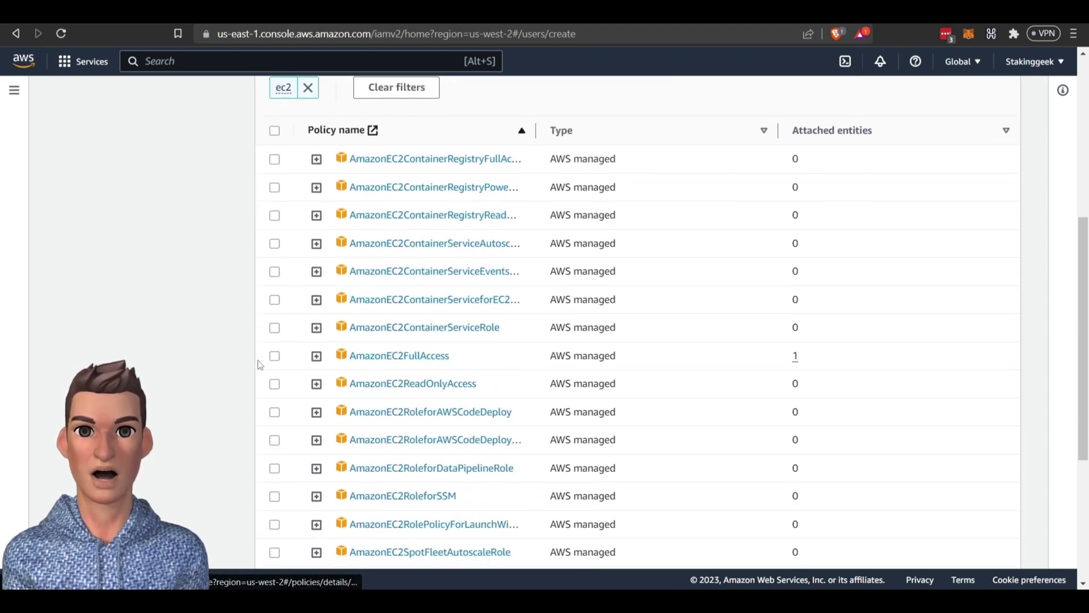
pyautogui.click(275, 357)
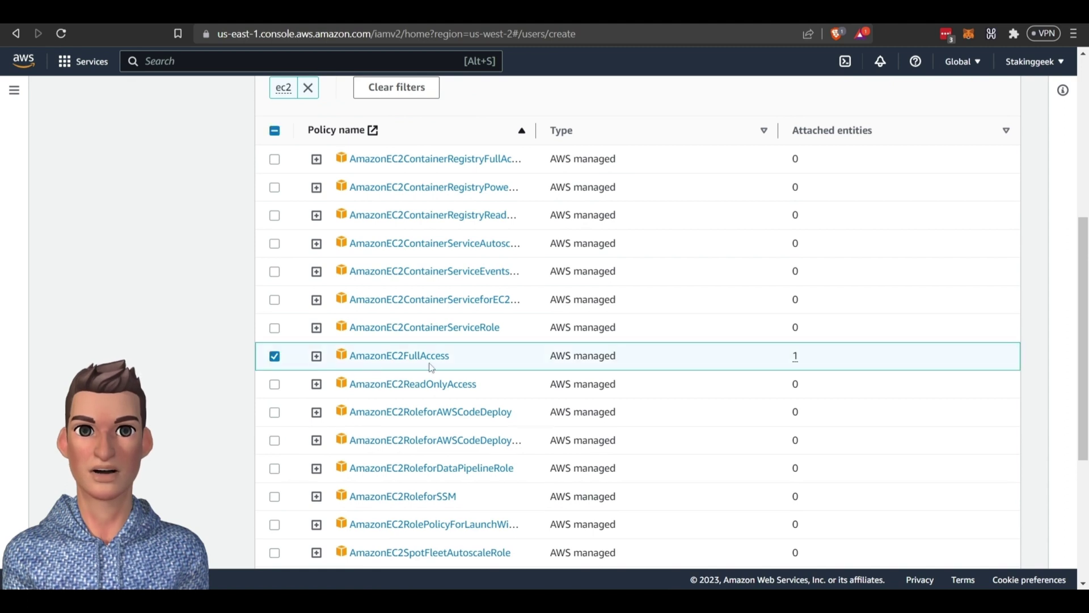
# Proceed to the review and create the user Stakinggeek2 without a permissions boundary or tags
pyautogui.scroll(-4, 431, 367)
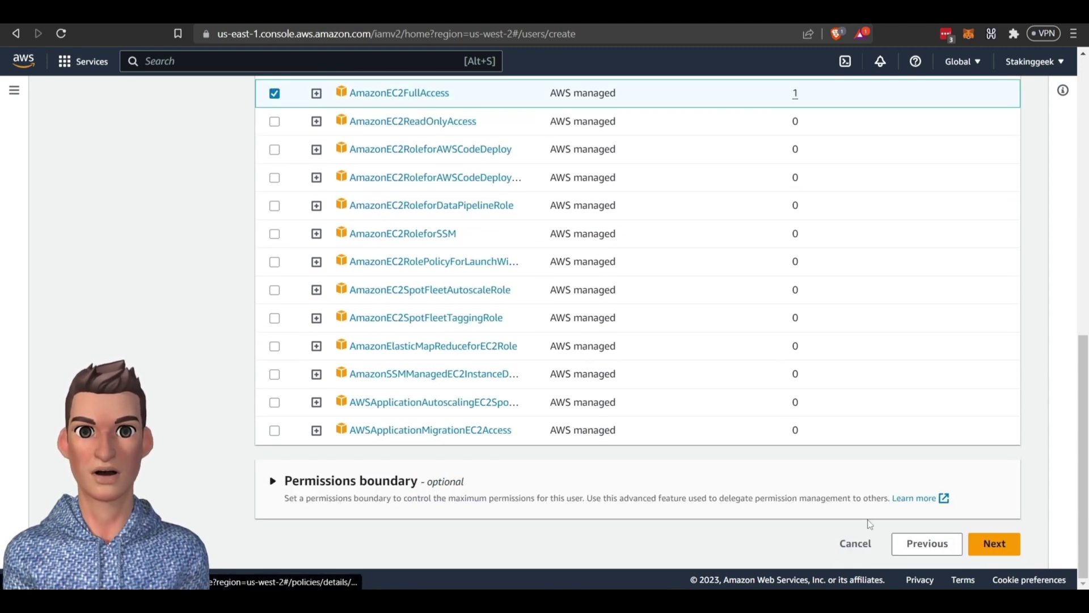
pyautogui.click(999, 546)
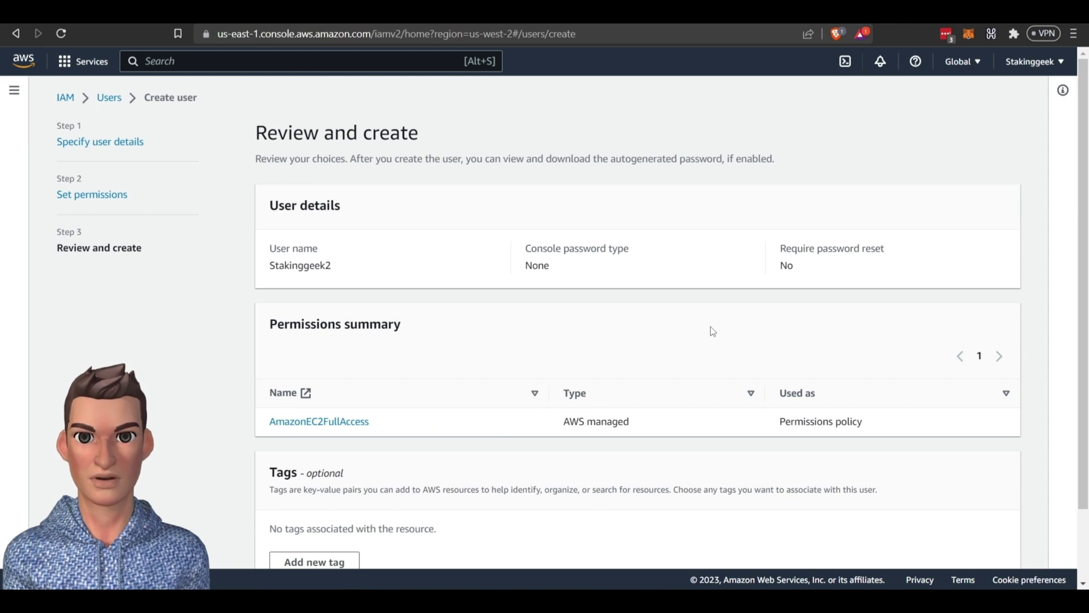
pyautogui.scroll(-2, 713, 331)
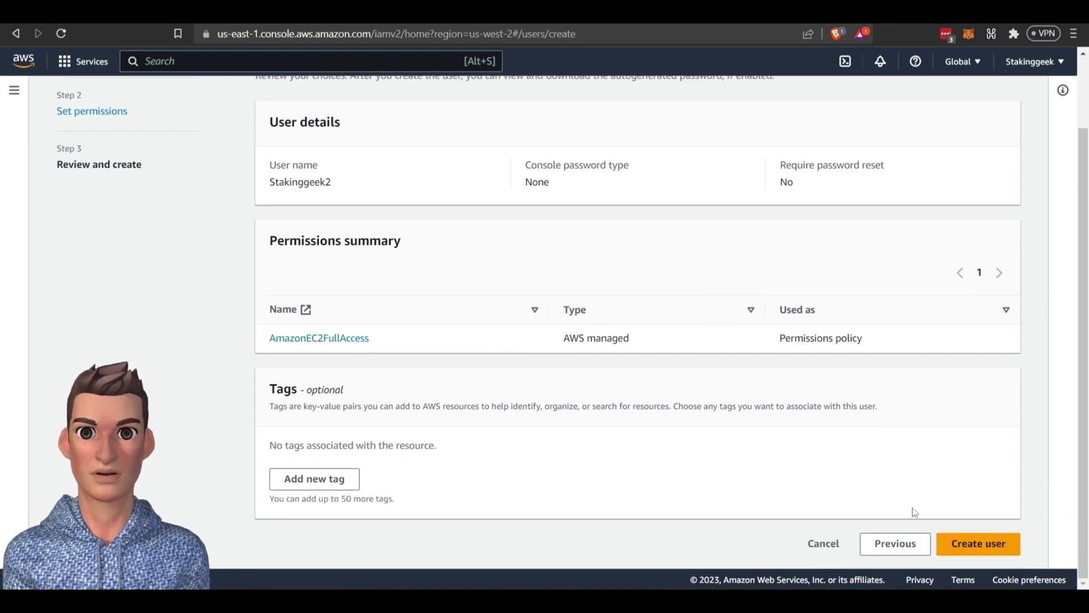
pyautogui.click(978, 546)
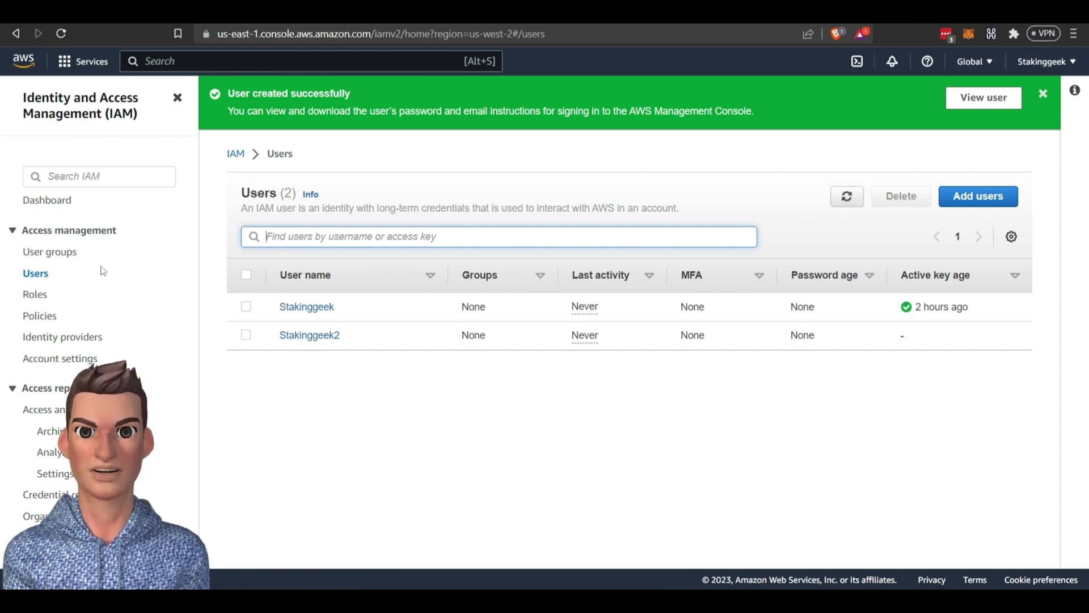
# Open the user group Group2 and add the existing user Stakinggeek to it
pyautogui.click(64, 254)
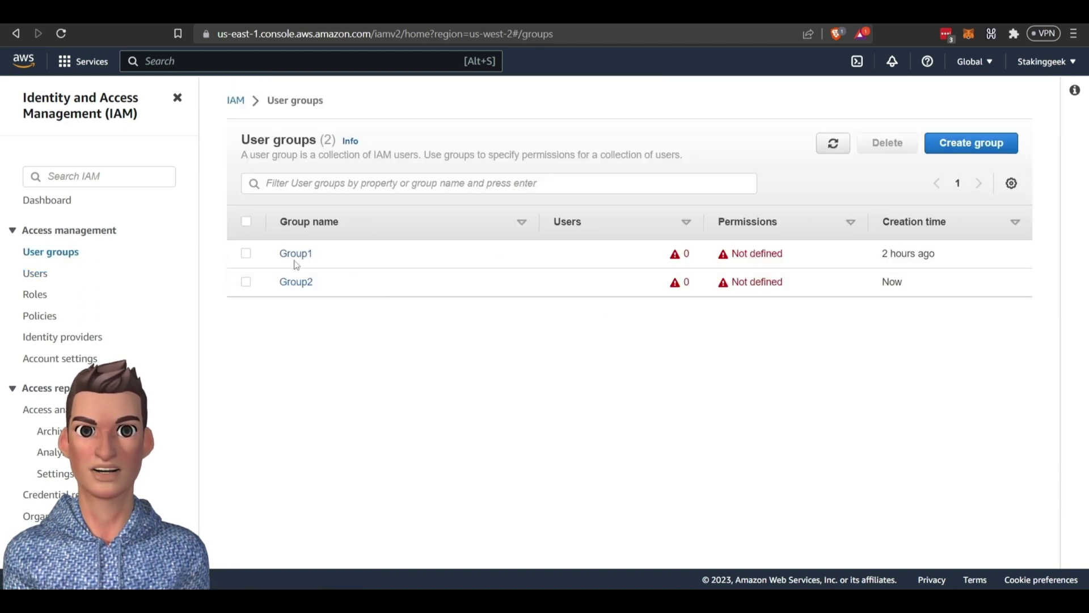
pyautogui.click(295, 282)
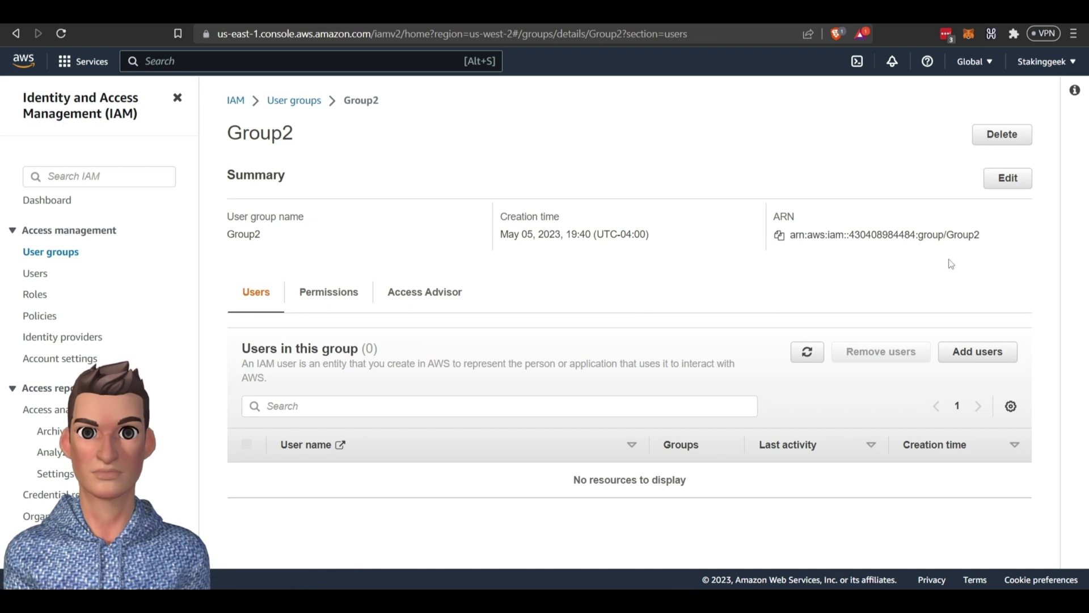
pyautogui.click(983, 356)
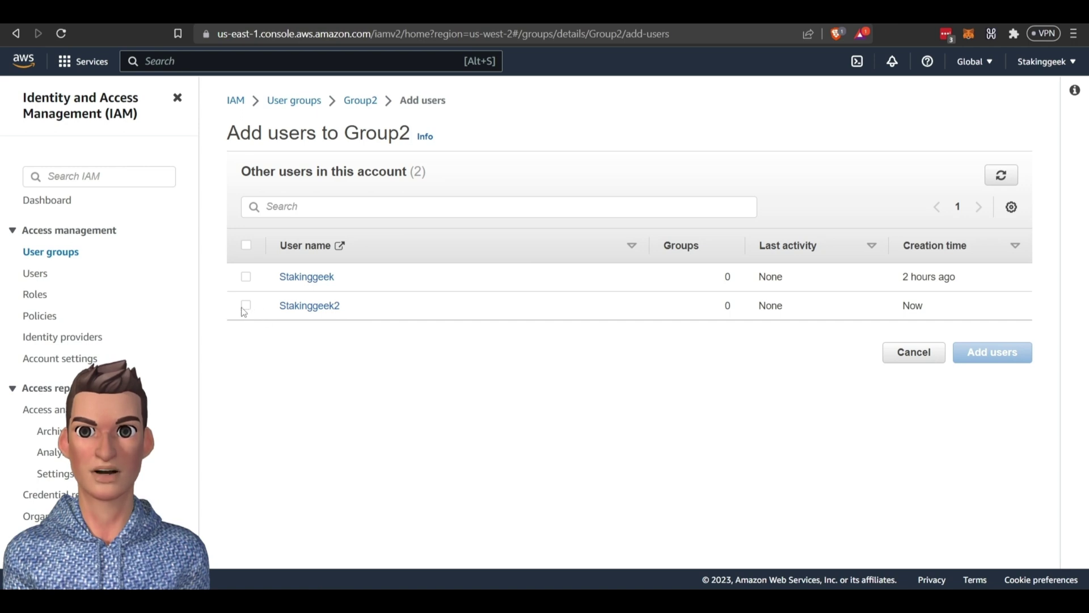
pyautogui.click(246, 276)
pyautogui.click(987, 351)
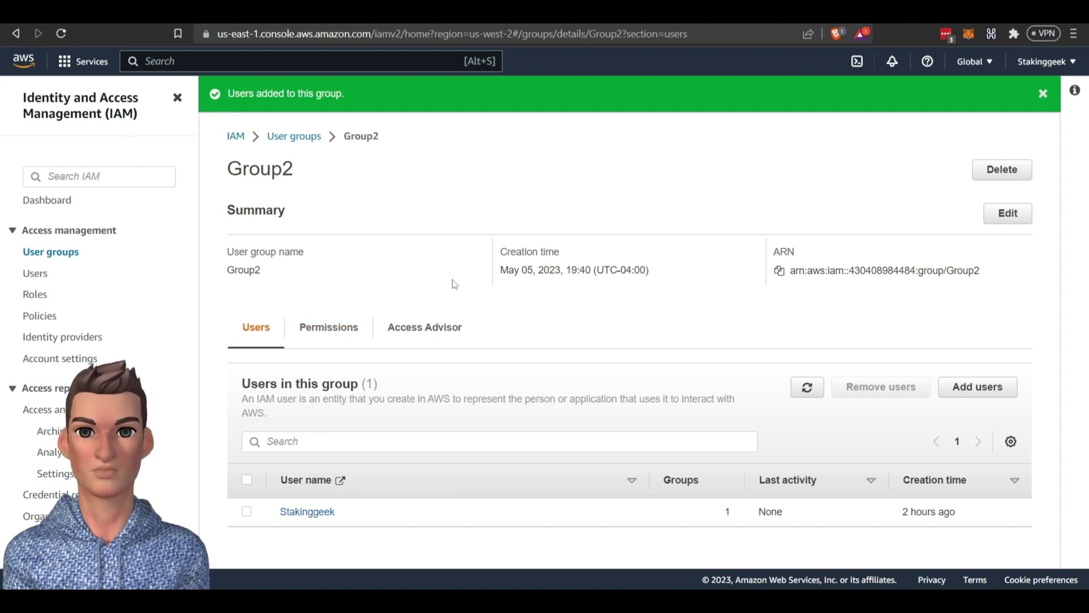
# Open the root user's security credentials and look through the multi-factor authentication and access keys sections
pyautogui.click(102, 231)
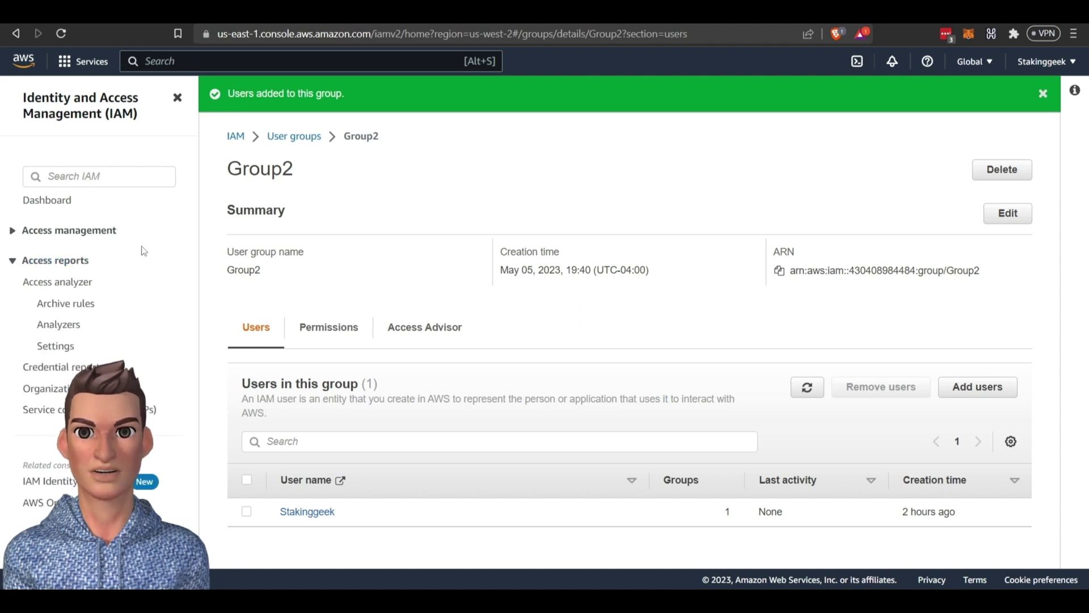
pyautogui.click(893, 249)
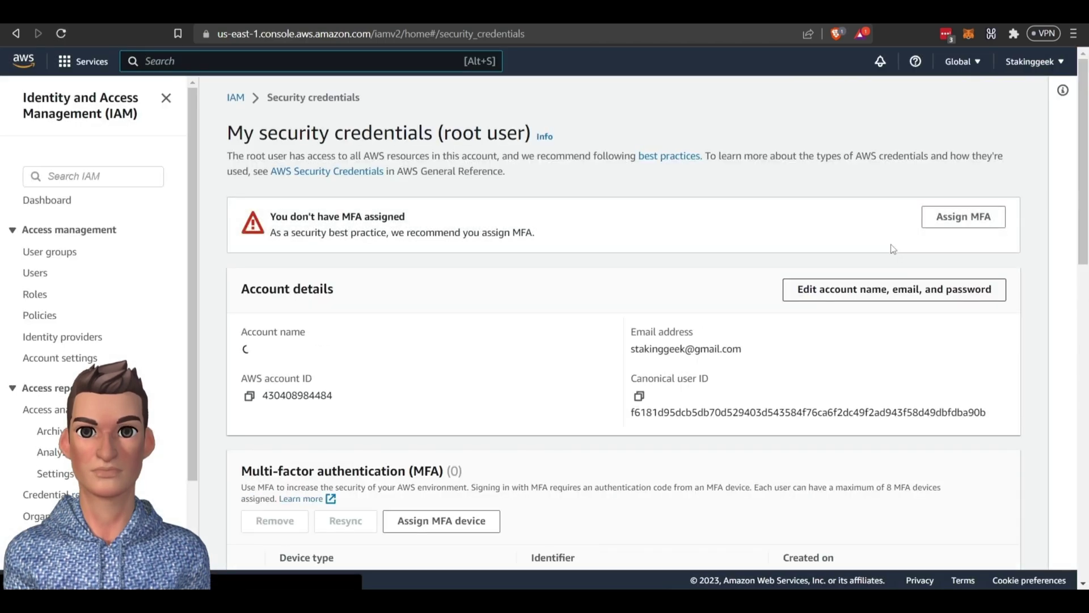
pyautogui.scroll(-4, 891, 245)
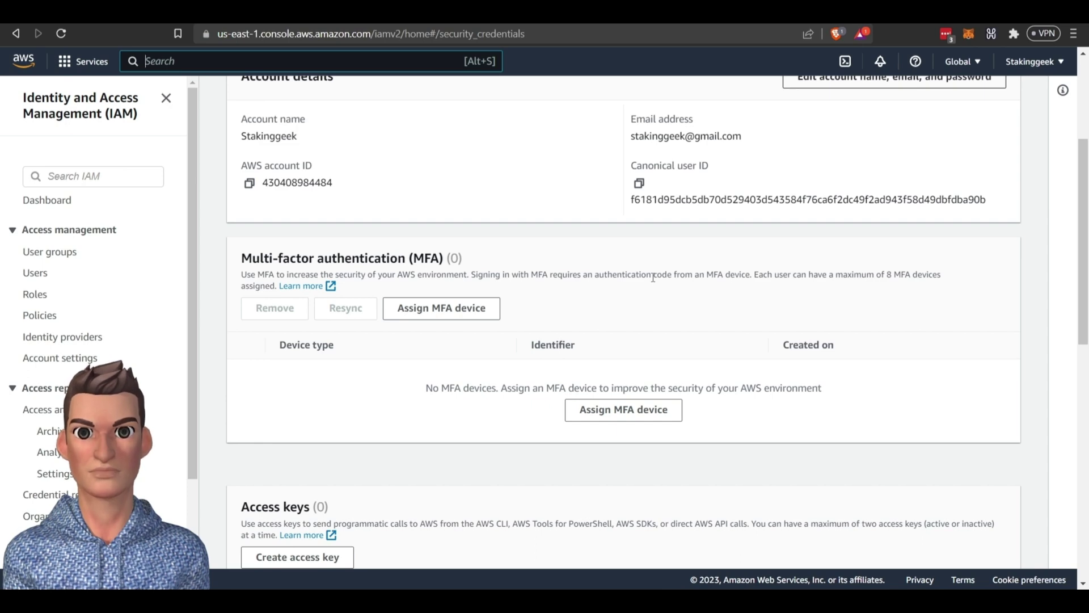
pyautogui.scroll(-3, 653, 277)
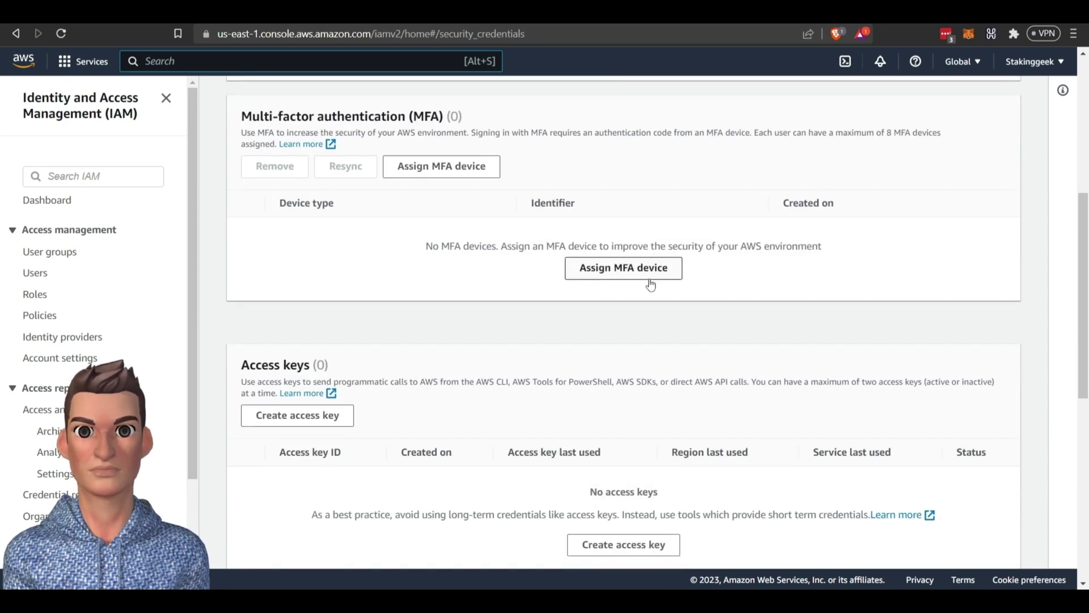
# Open the IAM user Stakinggeek and go to the access keys in its security credentials
pyautogui.click(30, 278)
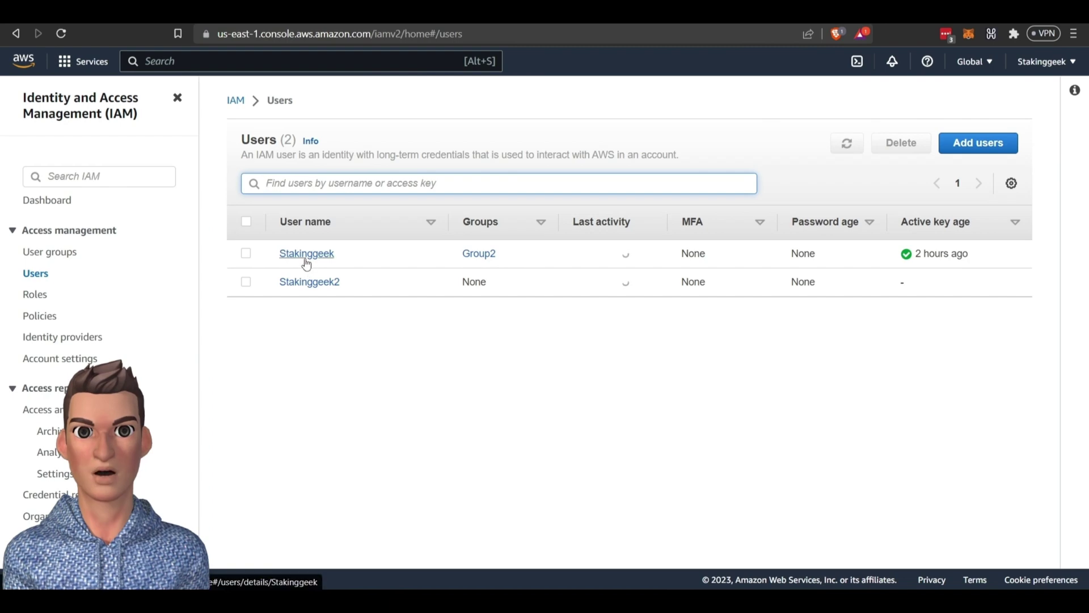
pyautogui.click(306, 253)
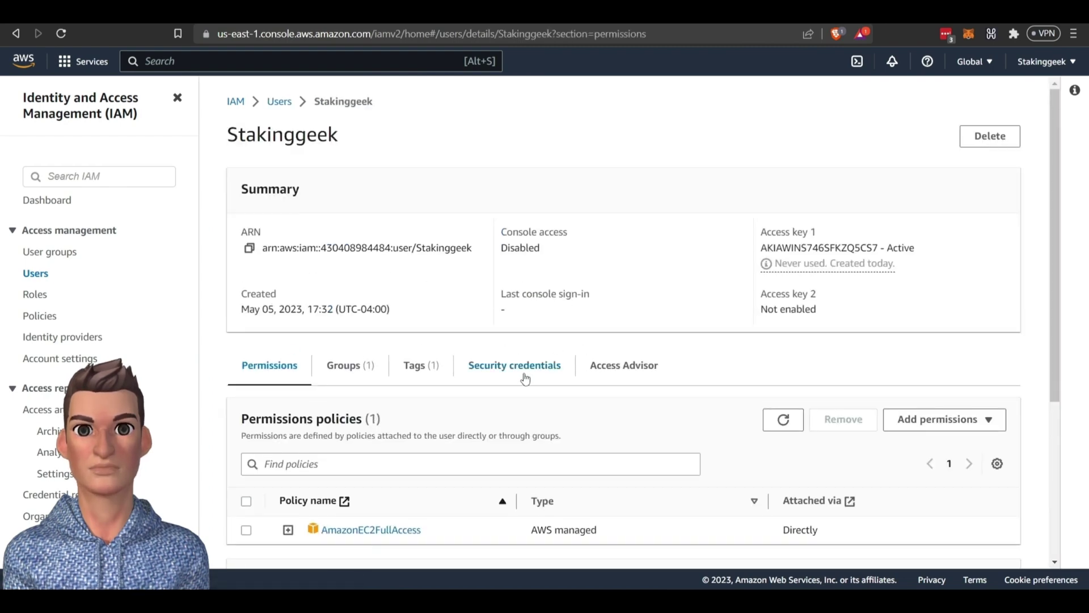
pyautogui.click(525, 376)
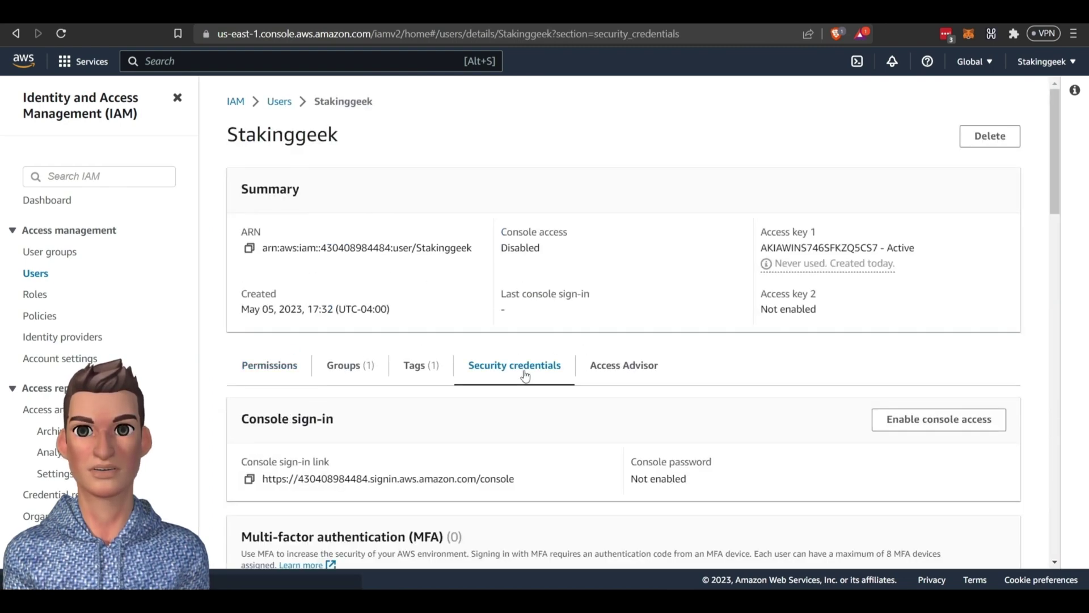
pyautogui.scroll(-5, 526, 375)
pyautogui.scroll(-2, 526, 374)
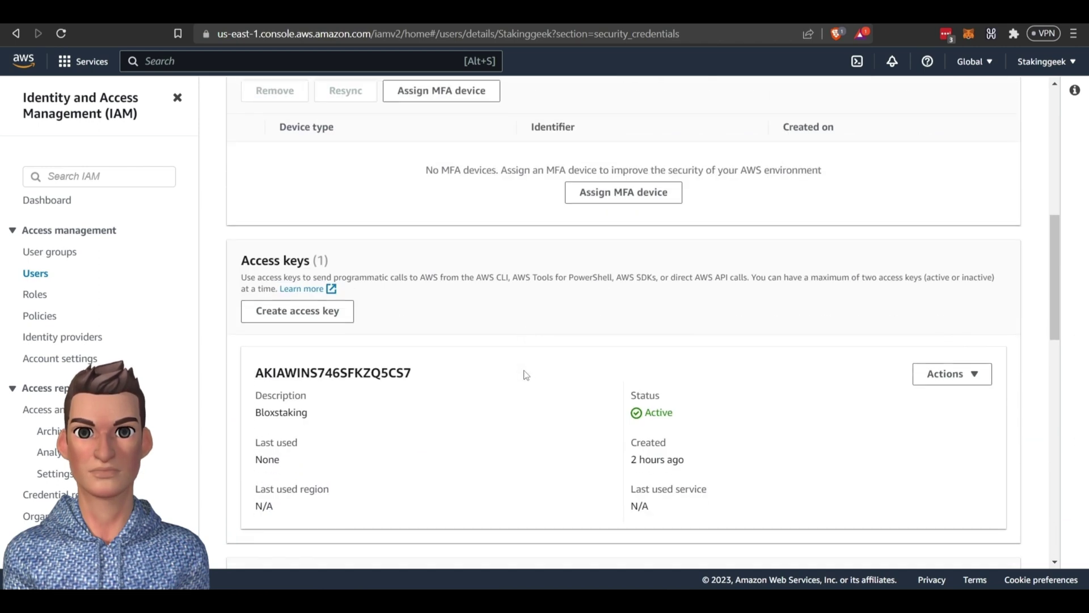
# Create an access key for Stakinggeek with the use case "Application running outside AWS" and the description tag Key1
pyautogui.click(312, 319)
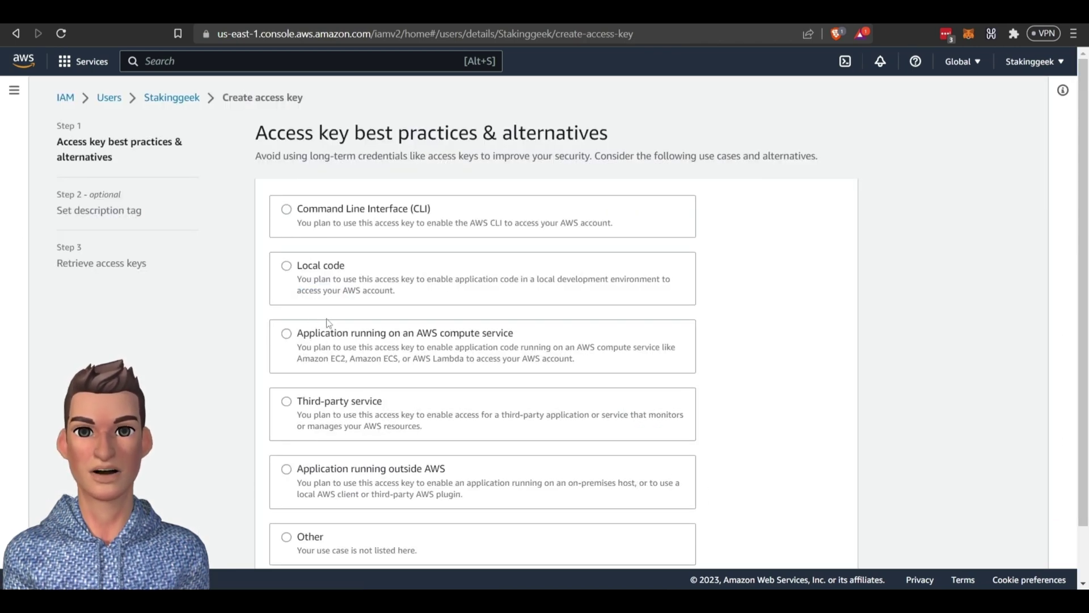
pyautogui.scroll(-1, 328, 321)
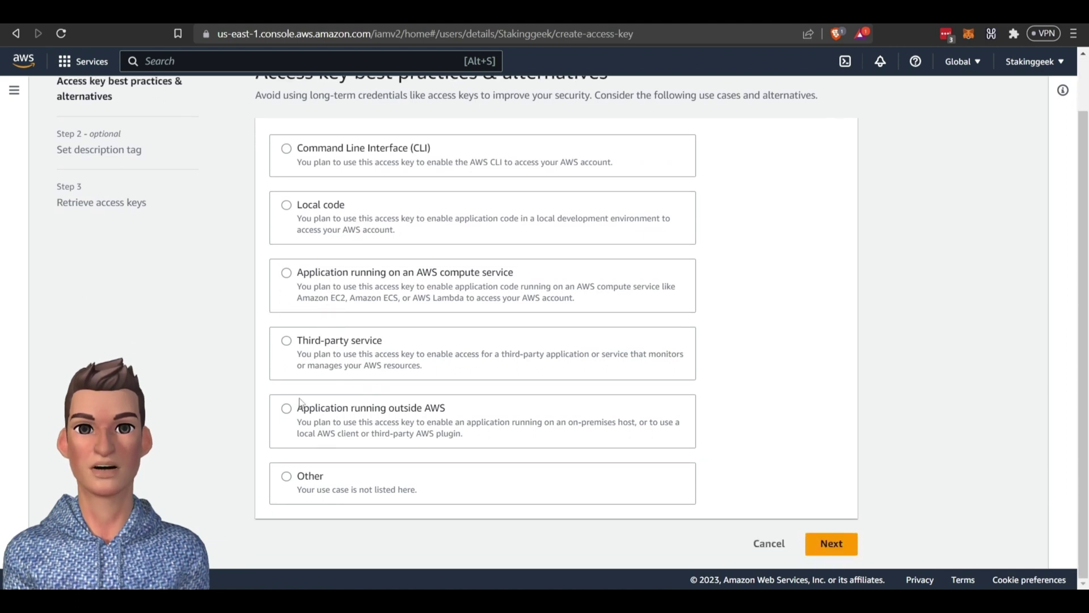
pyautogui.click(285, 413)
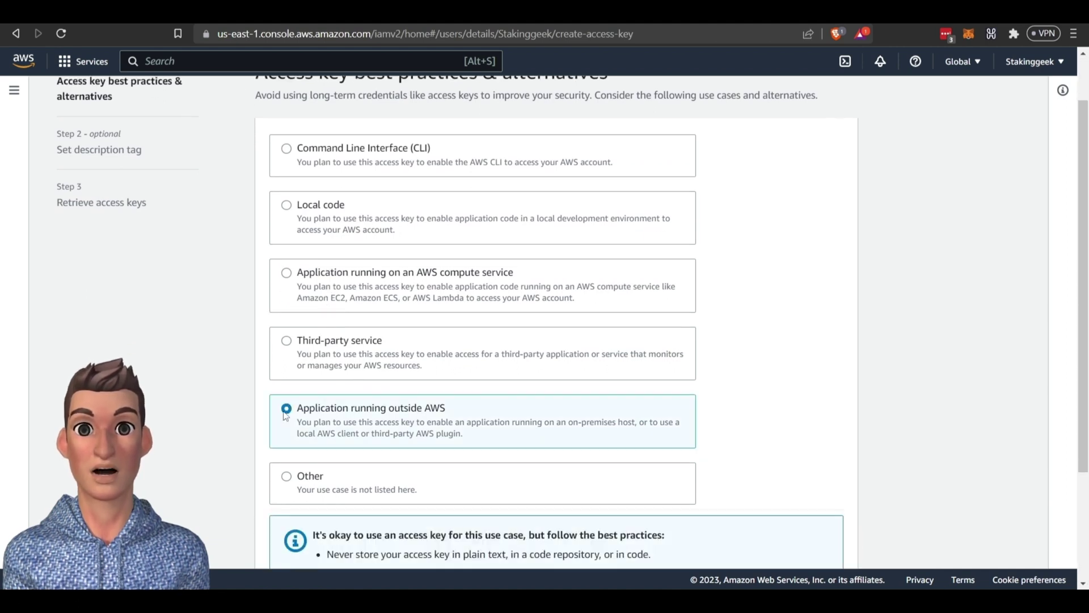
pyautogui.scroll(-3, 494, 411)
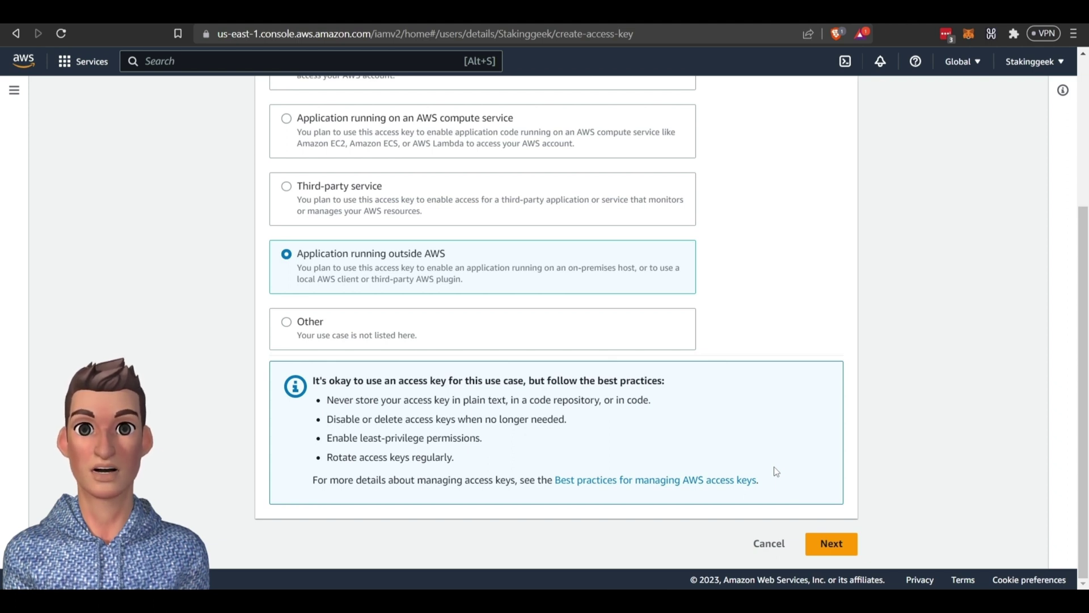
pyautogui.click(829, 544)
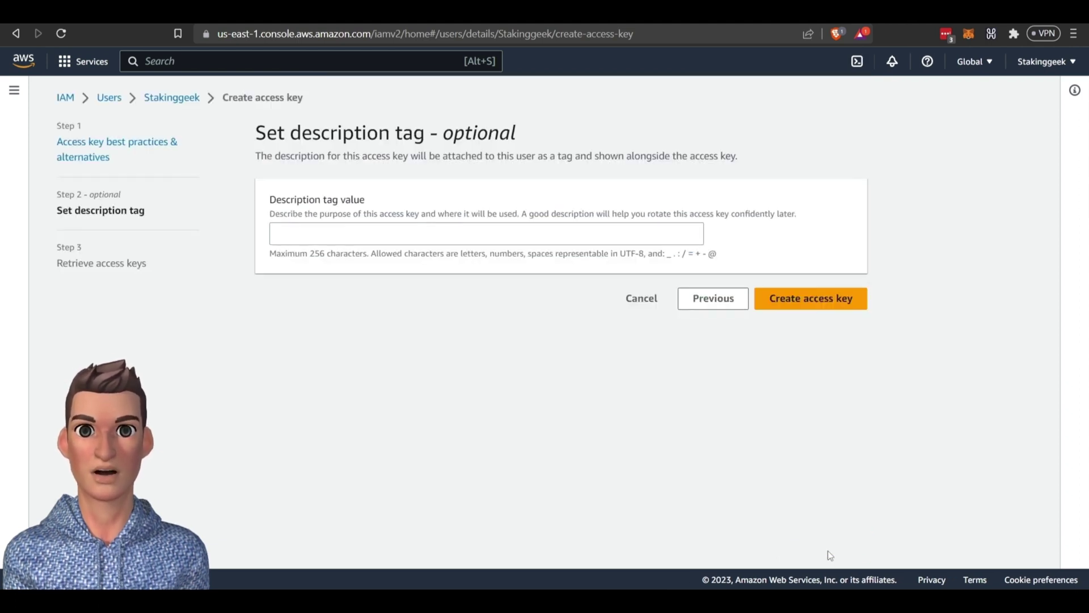
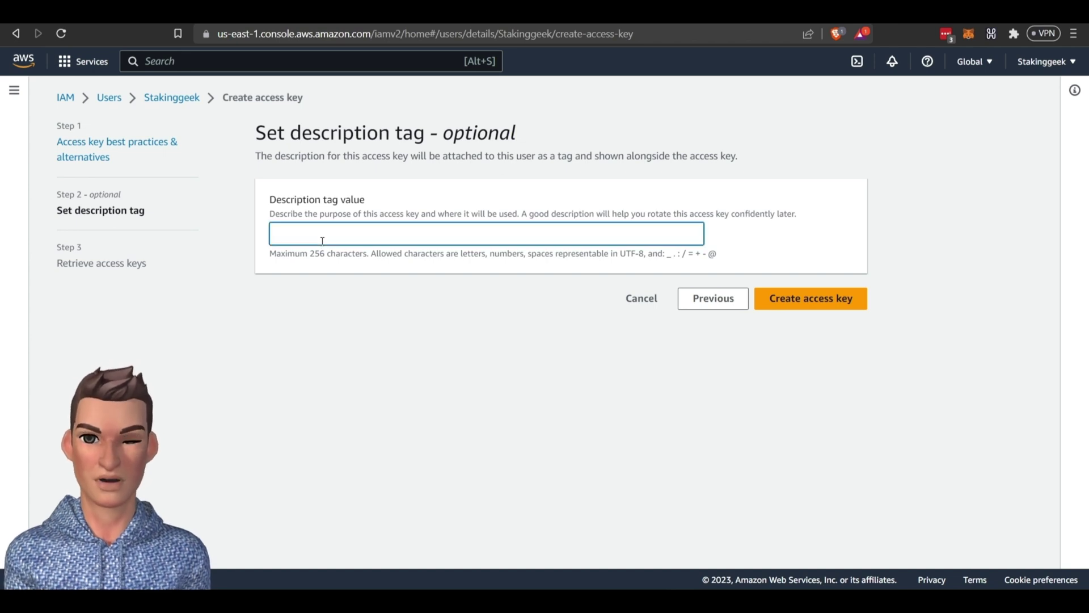
pyautogui.write('Key1')
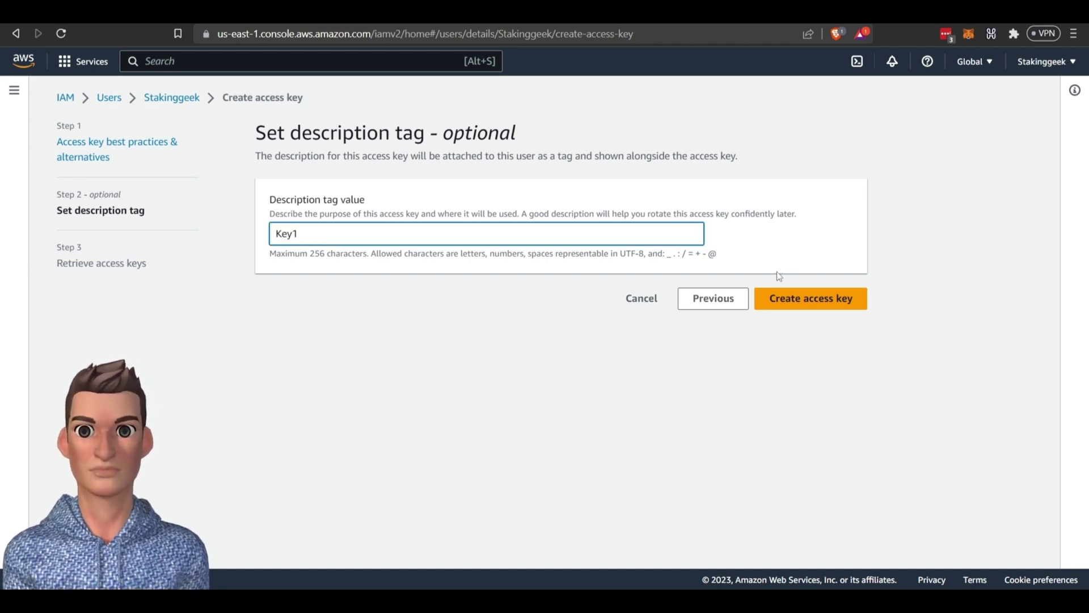
pyautogui.click(795, 300)
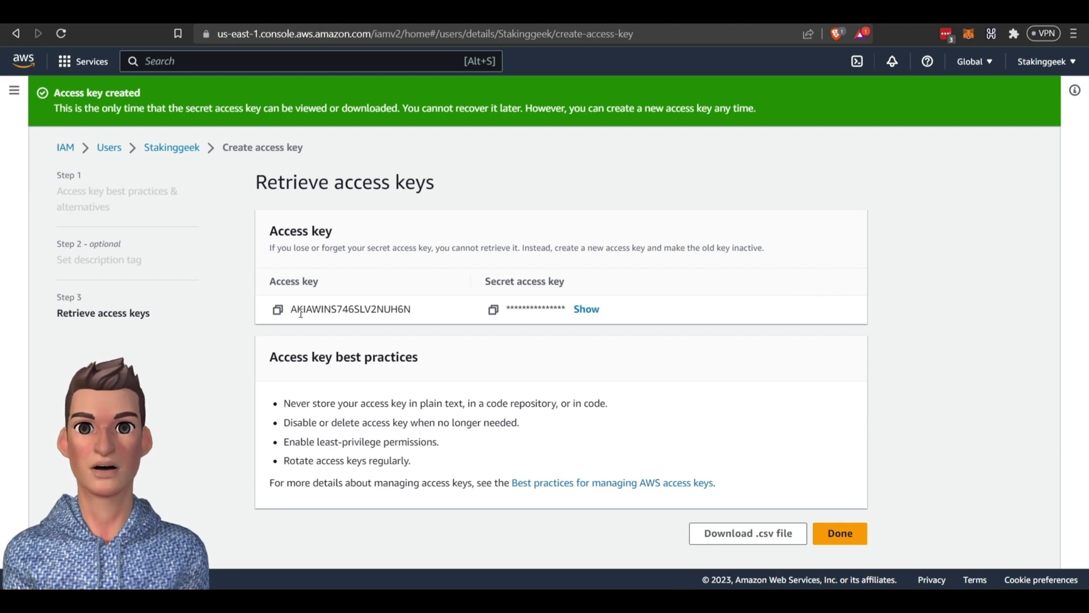
# Copy the new access key ID, switch to Blox Staking and paste it into the Access Key ID field
pyautogui.moveTo(292, 311); pyautogui.dragTo(411, 311)
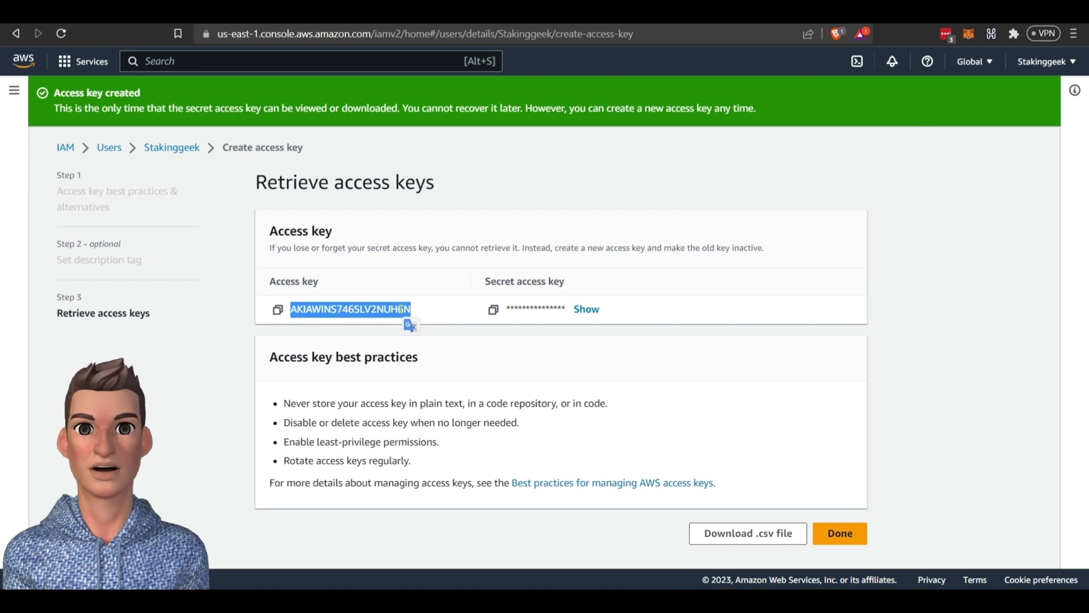
pyautogui.rightClick(400, 310)
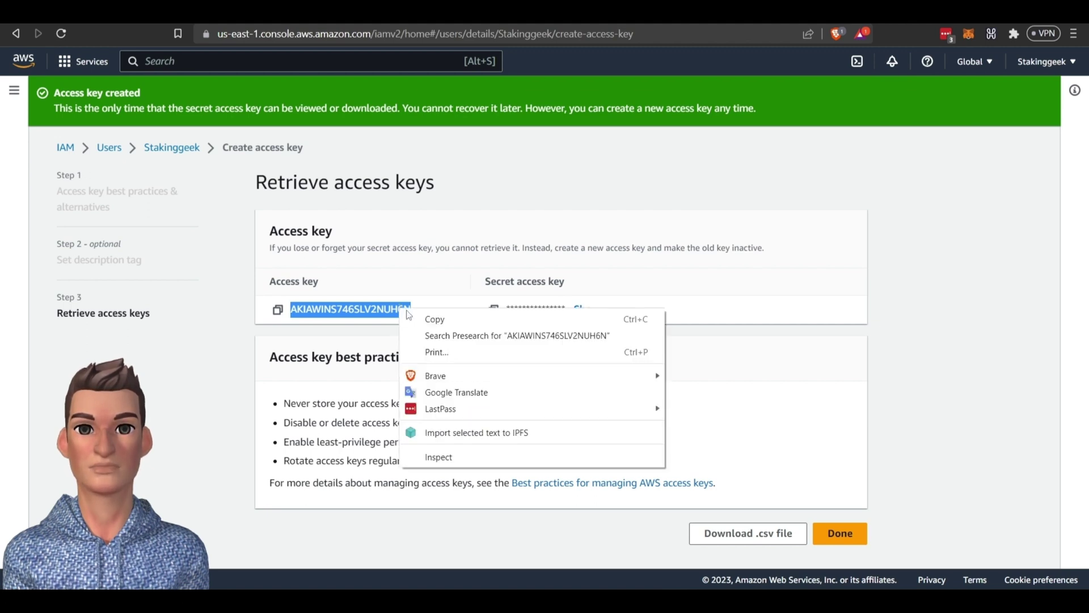
pyautogui.click(434, 321)
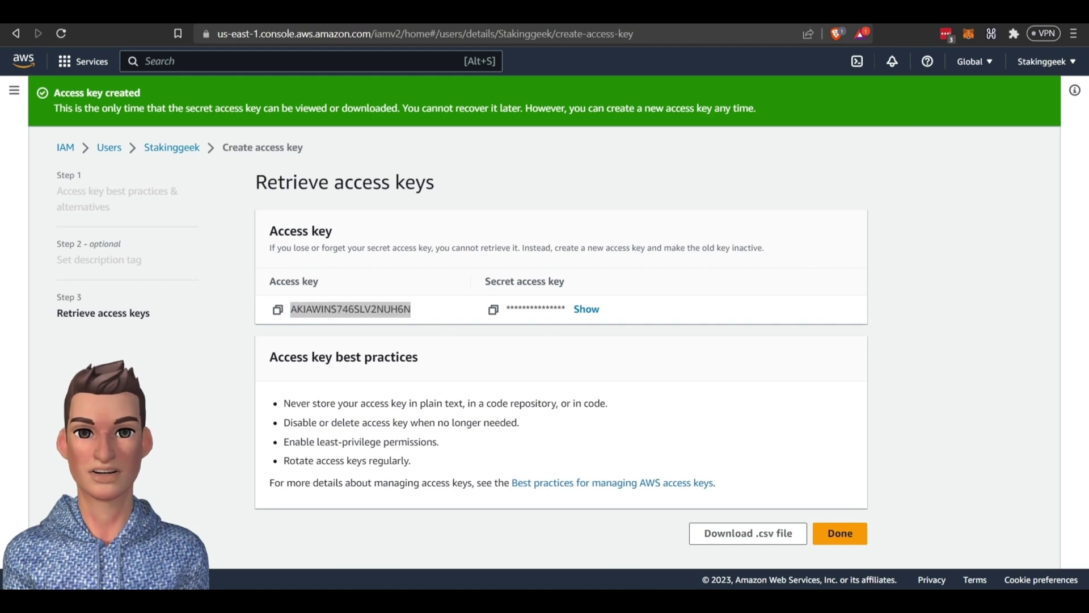
pyautogui.hotkey('alt', 'Tab')
pyautogui.click(370, 337)
pyautogui.rightClick(369, 336)
pyautogui.click(320, 368)
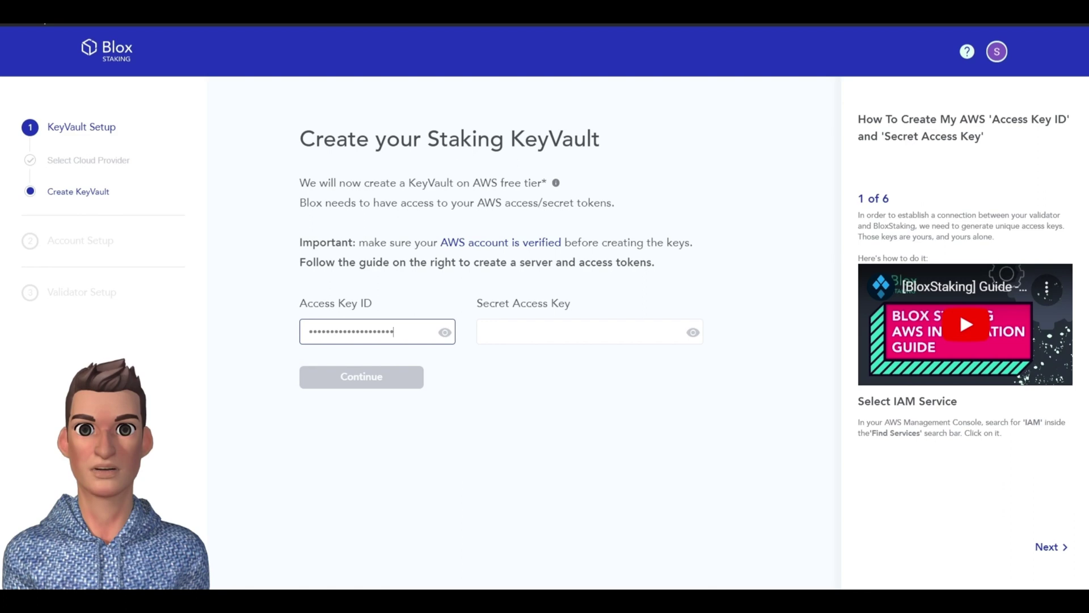
# Copy the secret access key from AWS, paste it into the Secret Access Key field in Blox Staking, and continue to create the KeyVault
pyautogui.hotkey('alt', 'Tab')
pyautogui.click(493, 310)
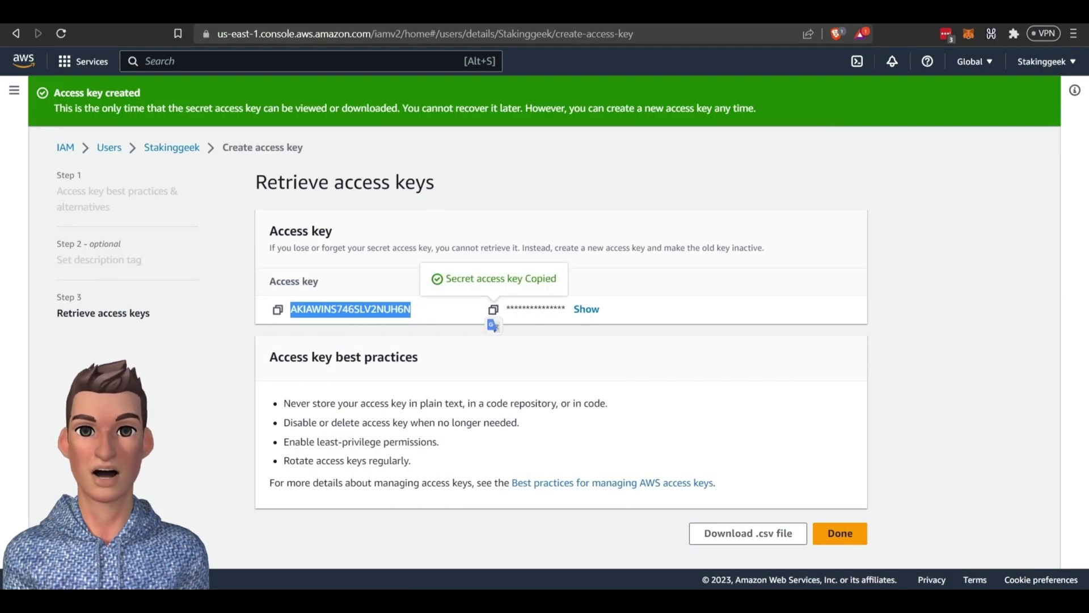
pyautogui.hotkey('alt', 'Tab')
pyautogui.click(598, 335)
pyautogui.rightClick(600, 336)
pyautogui.click(528, 370)
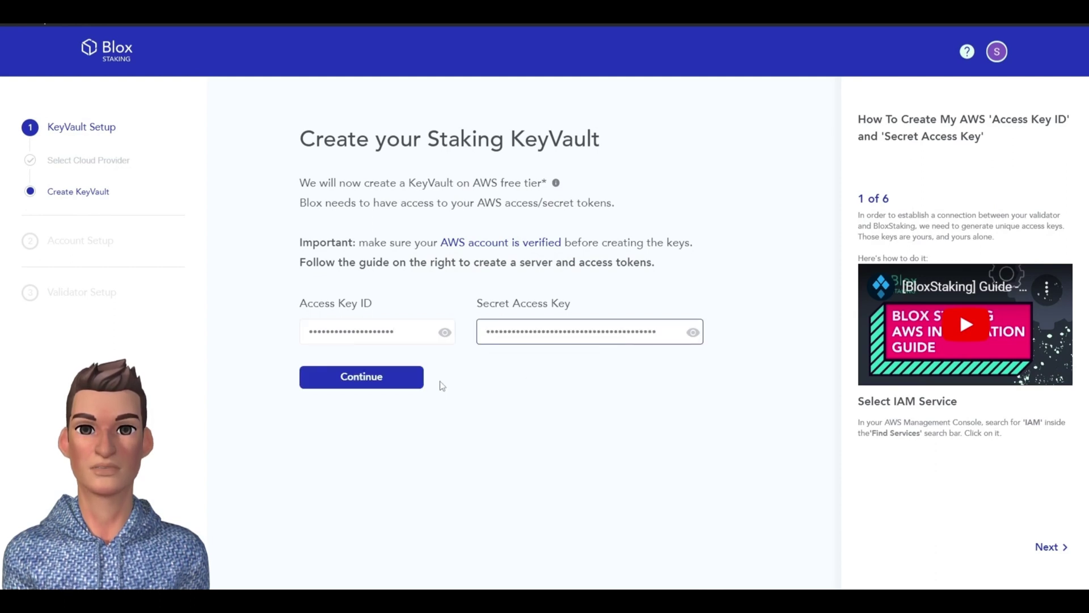
pyautogui.click(391, 378)
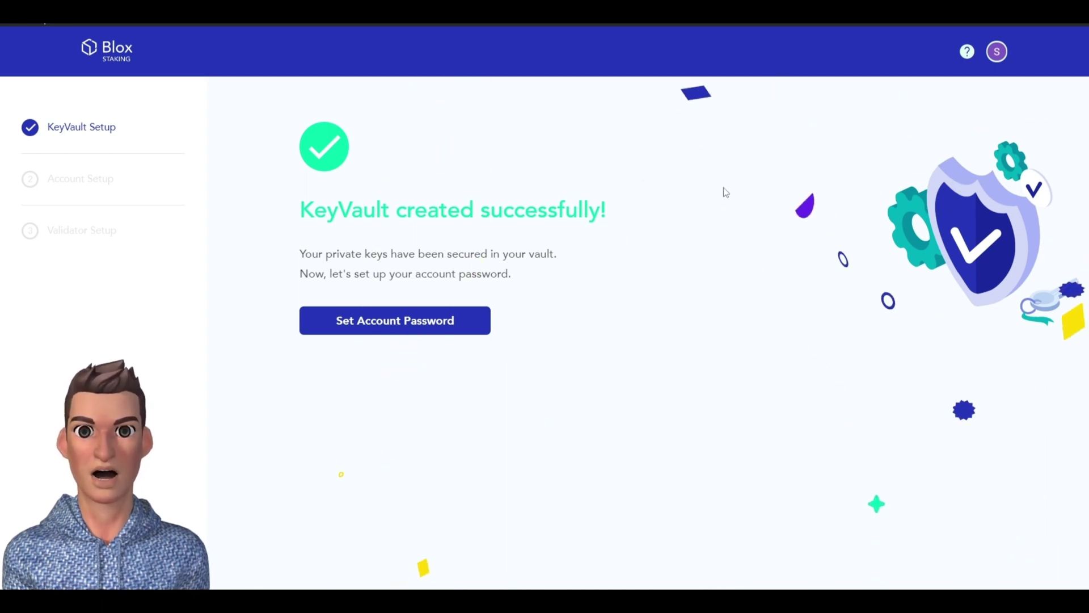
# Set and confirm the Blox account password and accept the privacy policy and service agreement
pyautogui.click(396, 324)
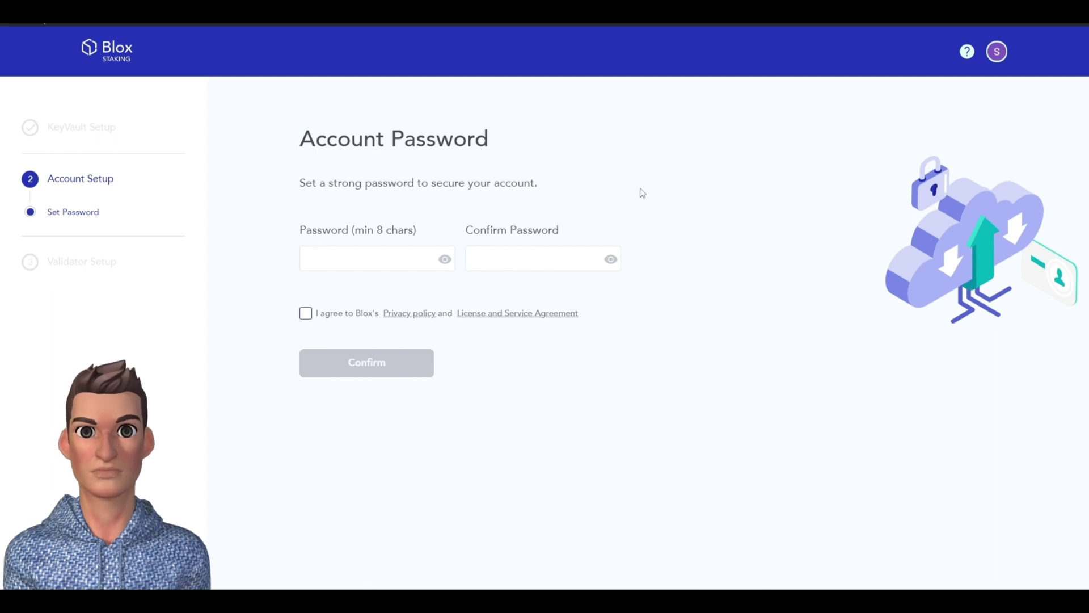
pyautogui.click(376, 265)
pyautogui.hotkey('ctrl', 'v')
pyautogui.click(493, 258)
pyautogui.hotkey('ctrl', 'v')
pyautogui.click(307, 314)
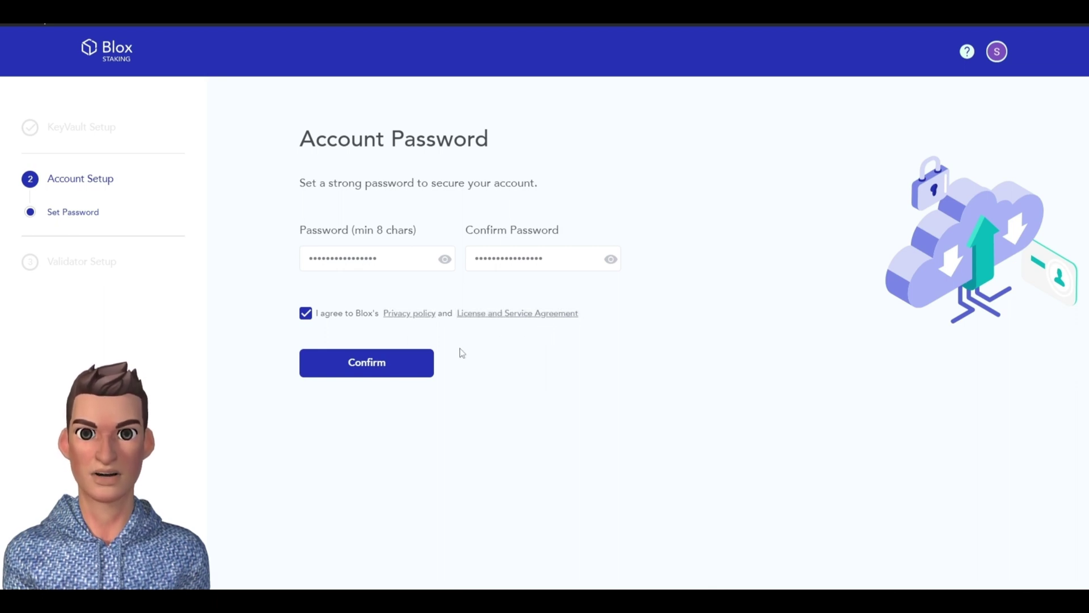
pyautogui.click(375, 369)
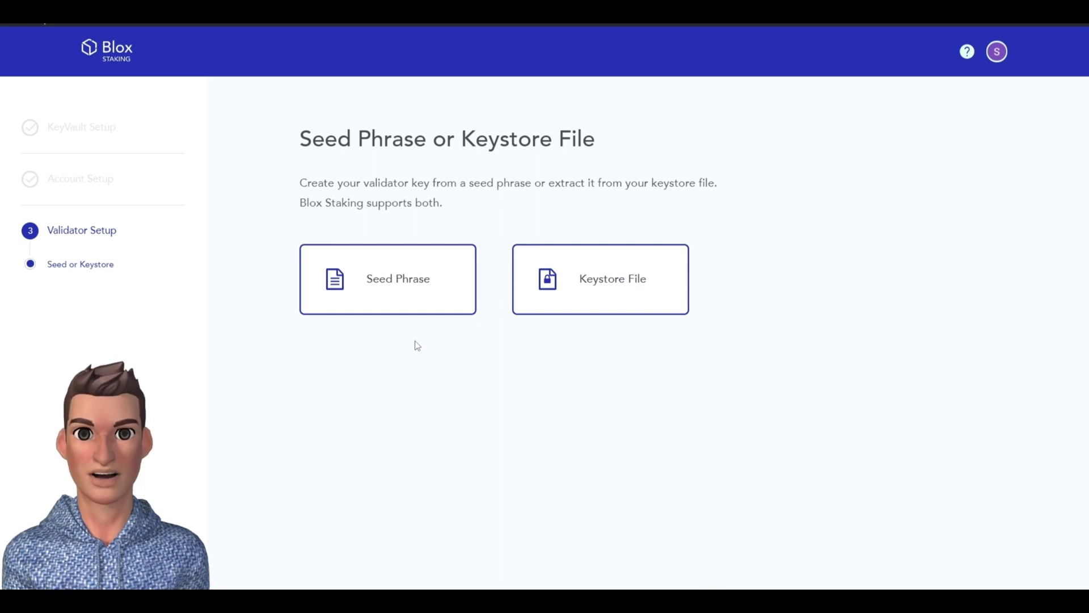
# Choose a seed phrase for the validator, generate a new seed, and enter the recovery passphrase to confirm its backup
pyautogui.click(436, 307)
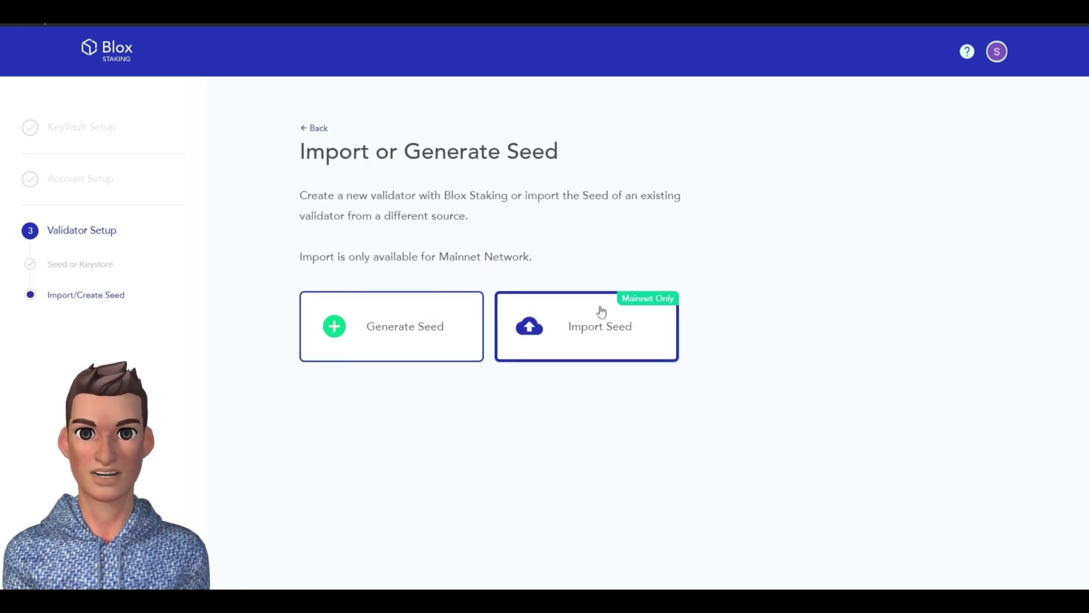
pyautogui.click(338, 327)
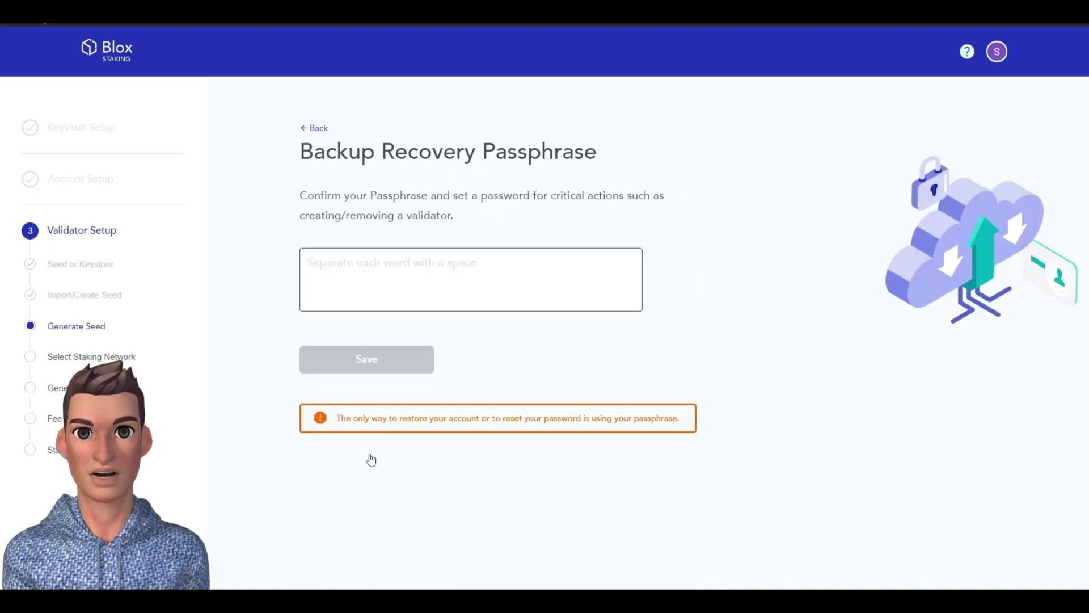
pyautogui.click(366, 312)
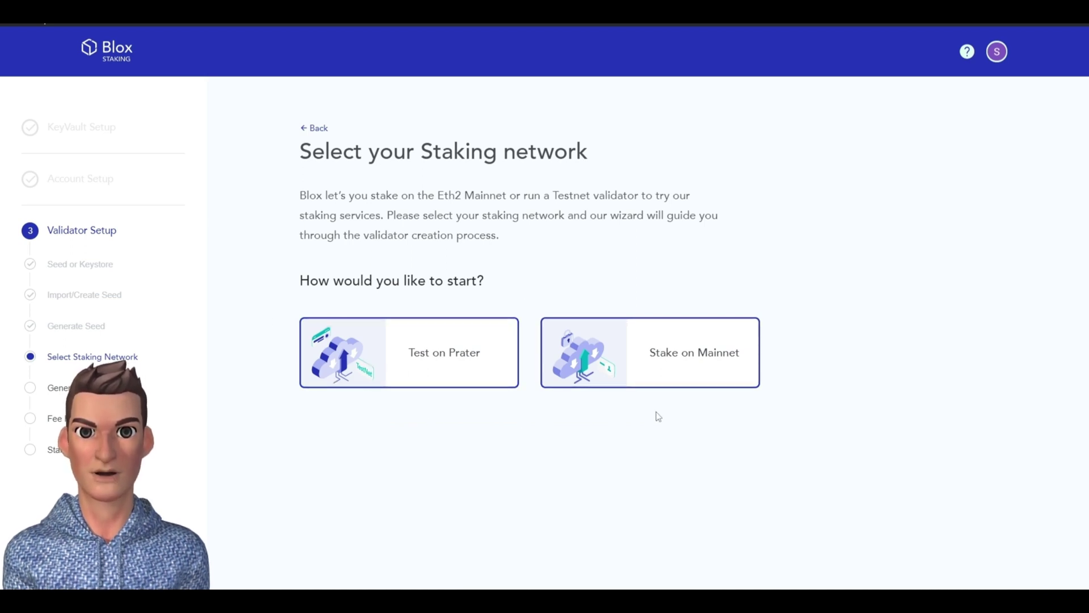
# Choose staking on Mainnet, generate the validator keys, and select the withdrawal credentials text
pyautogui.click(698, 363)
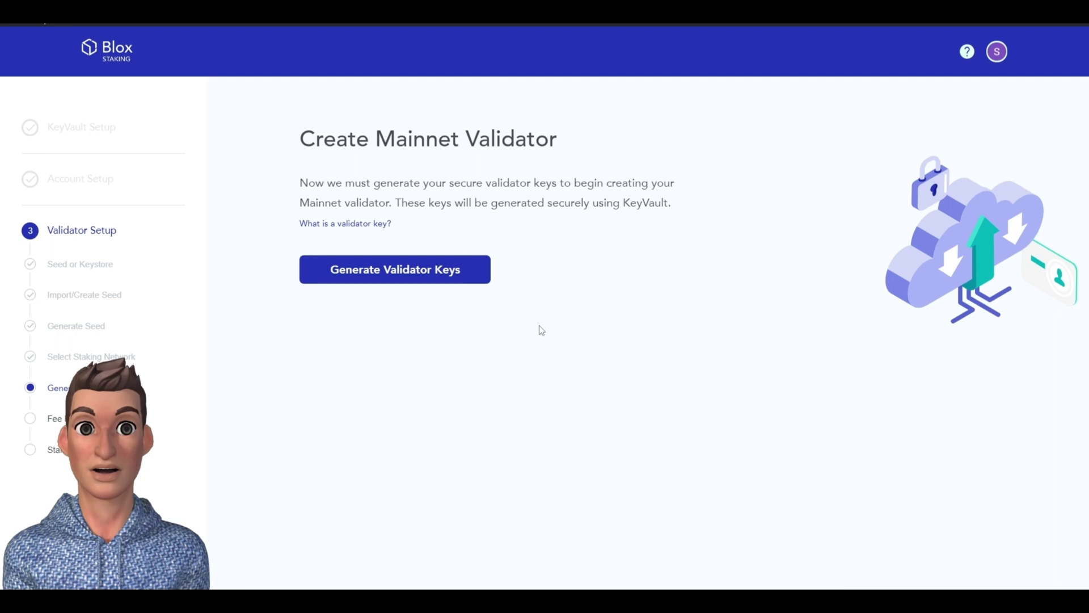
pyautogui.click(439, 276)
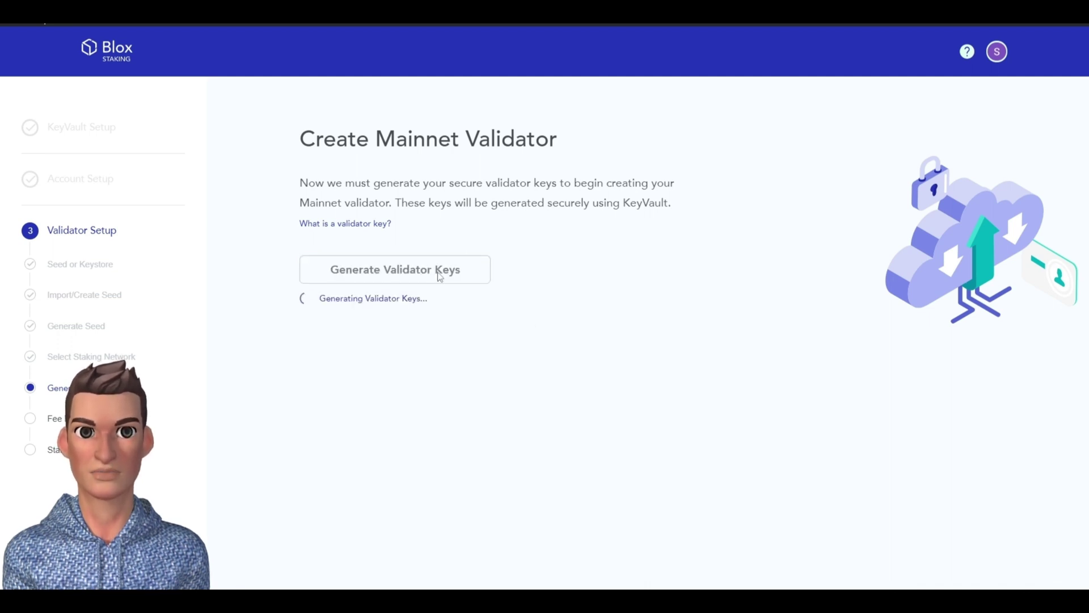
pyautogui.moveTo(585, 426); pyautogui.dragTo(317, 429)
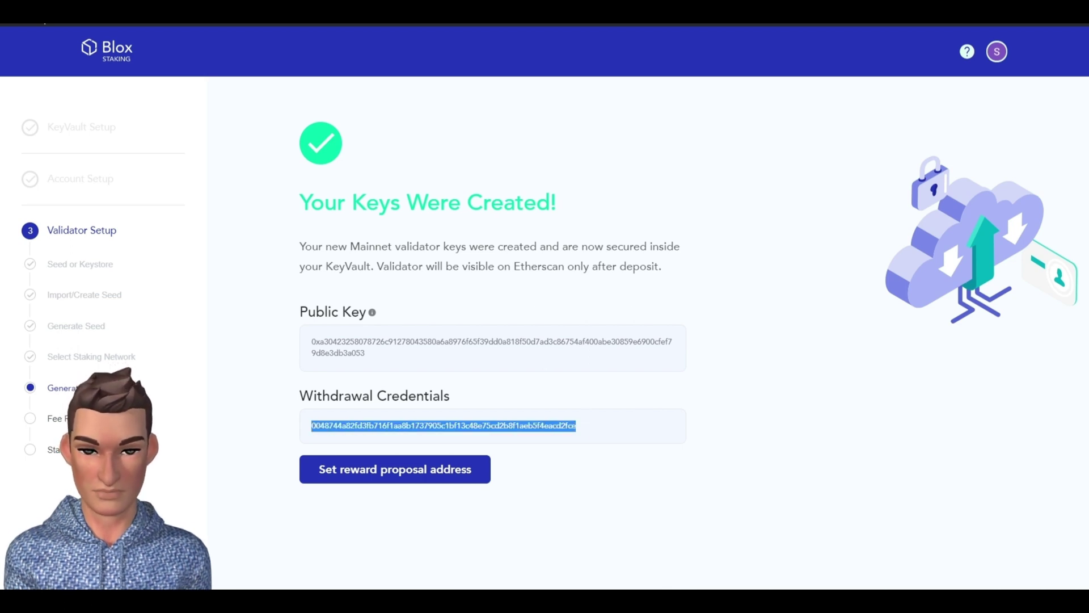
# Proceed to the reward proposal address and fill in an Ethereum fee recipient address for validator 01
pyautogui.click(425, 468)
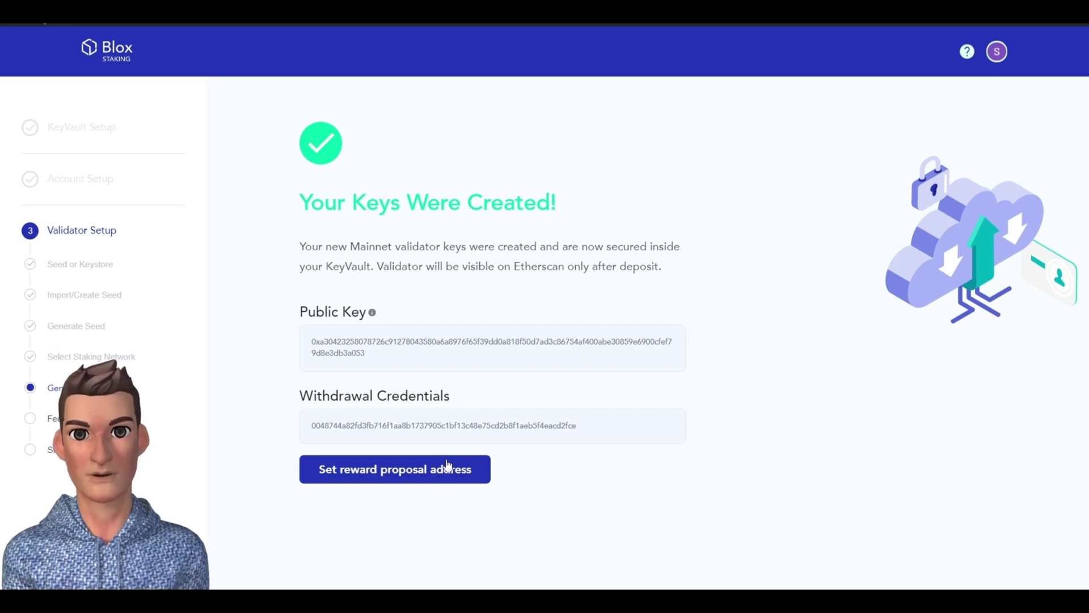
pyautogui.click(446, 480)
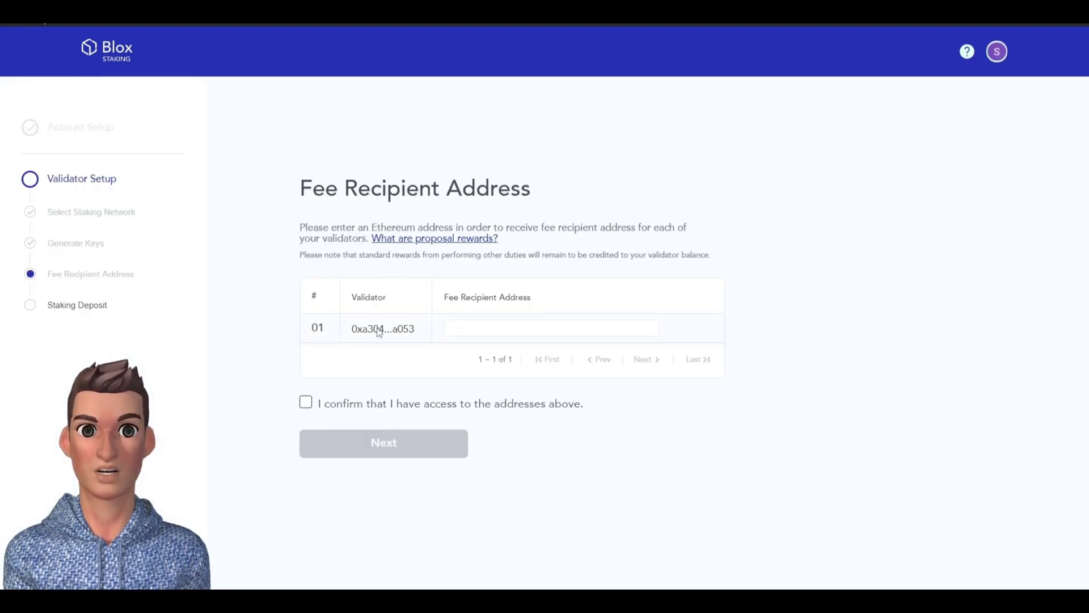
pyautogui.click(471, 325)
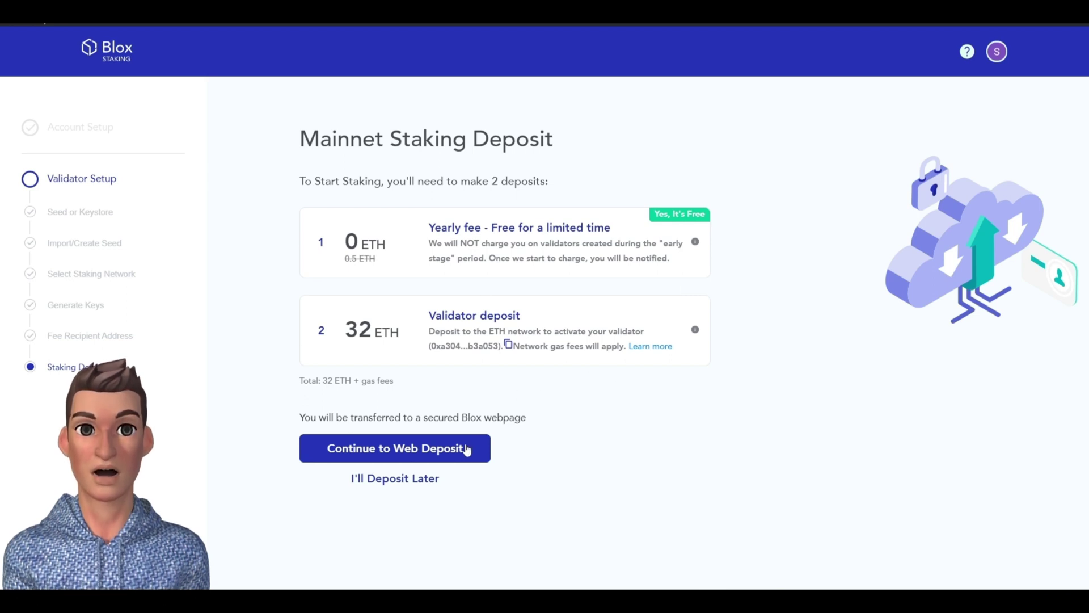
# Continue to the Mainnet staking deposit web page and connect a MetaMask wallet as the deposit method
pyautogui.click(433, 452)
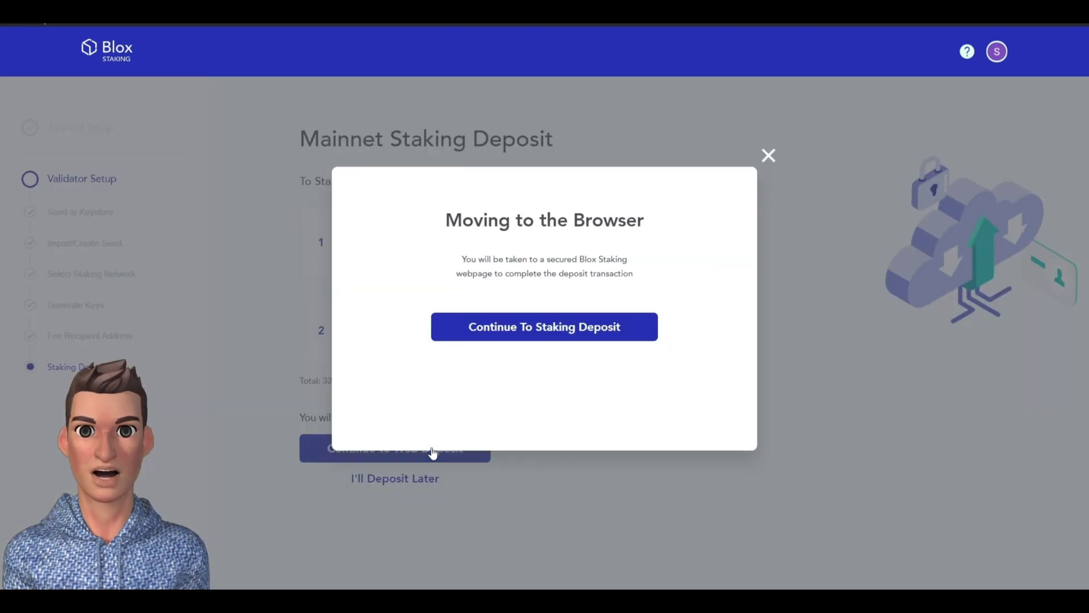
pyautogui.click(541, 332)
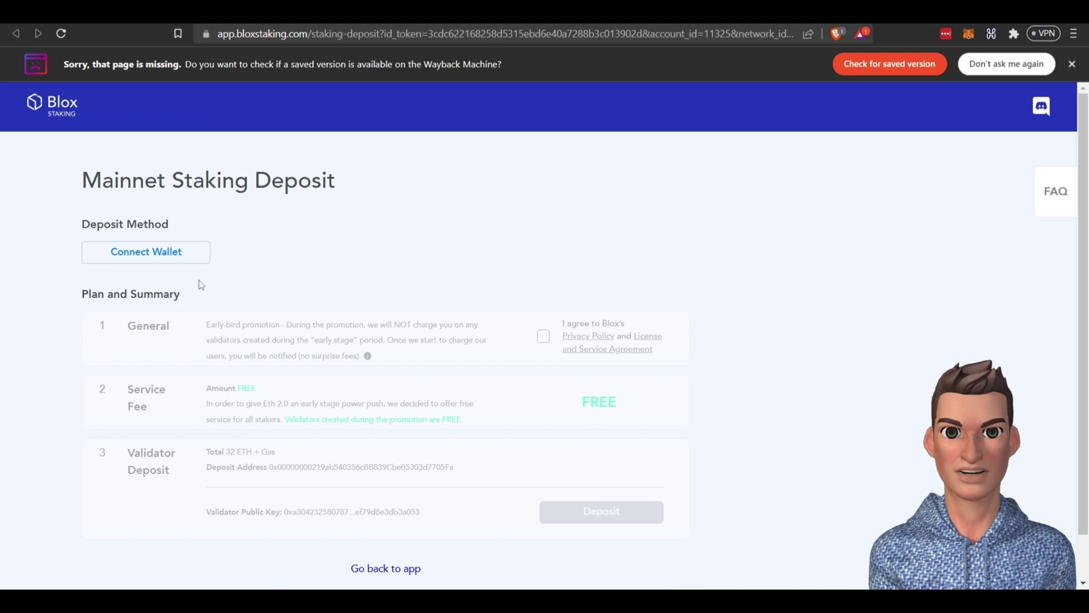
pyautogui.click(154, 254)
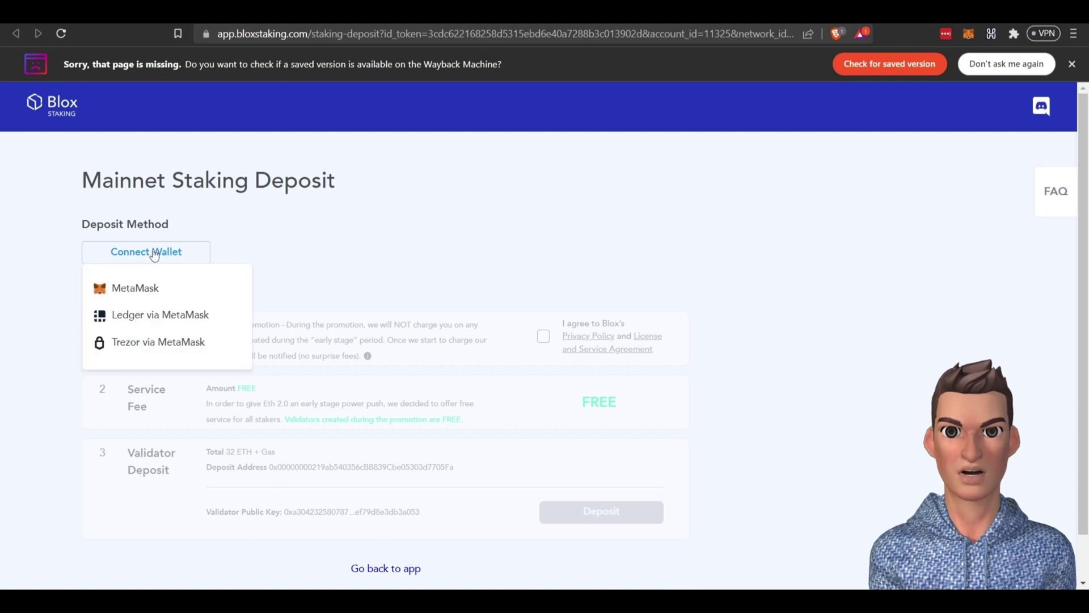
pyautogui.click(127, 289)
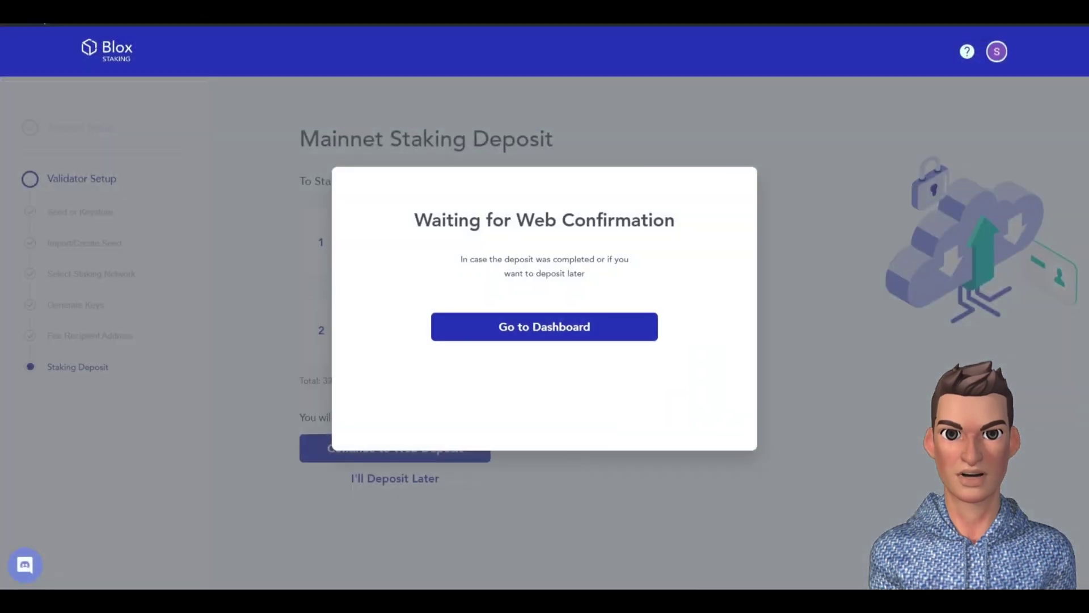
# Return to the Blox Staking app, go to the dashboard, and review the KeyVault and validator status
pyautogui.click(535, 326)
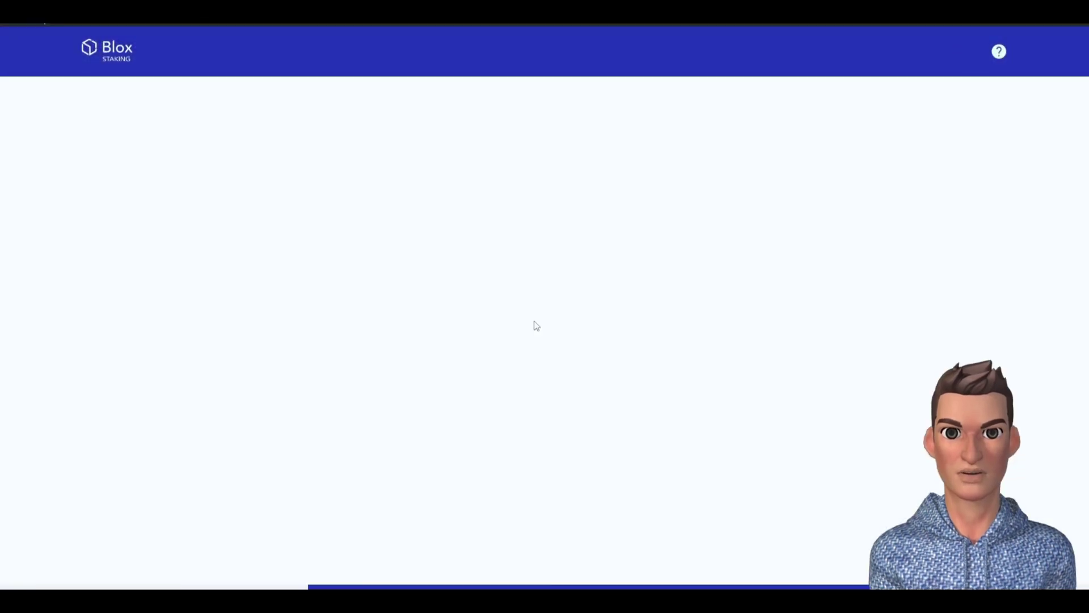
pyautogui.scroll(-1, 536, 325)
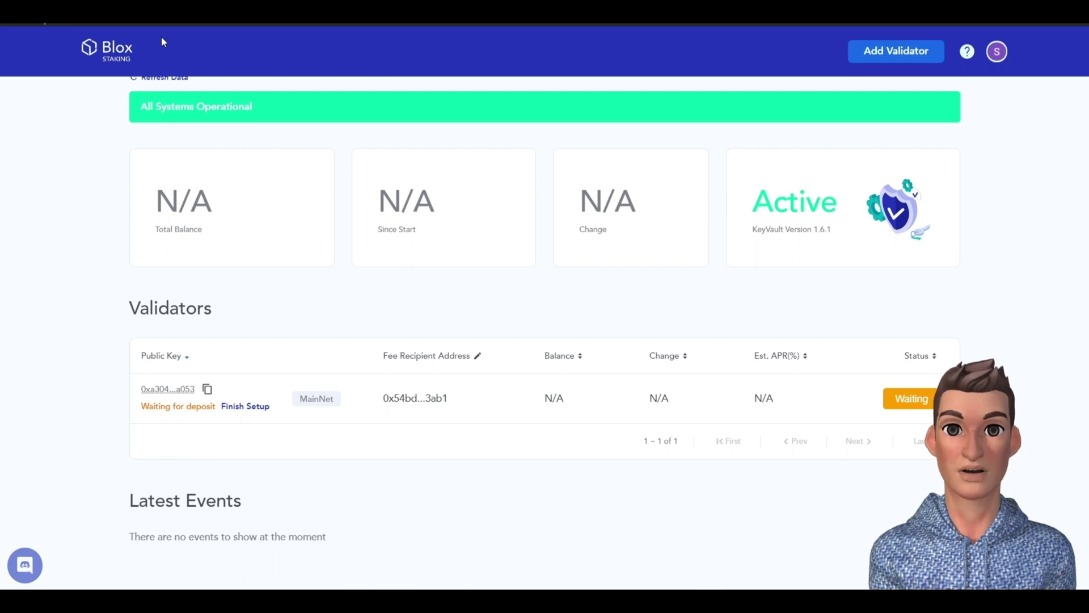
pyautogui.scroll(2, 354, 262)
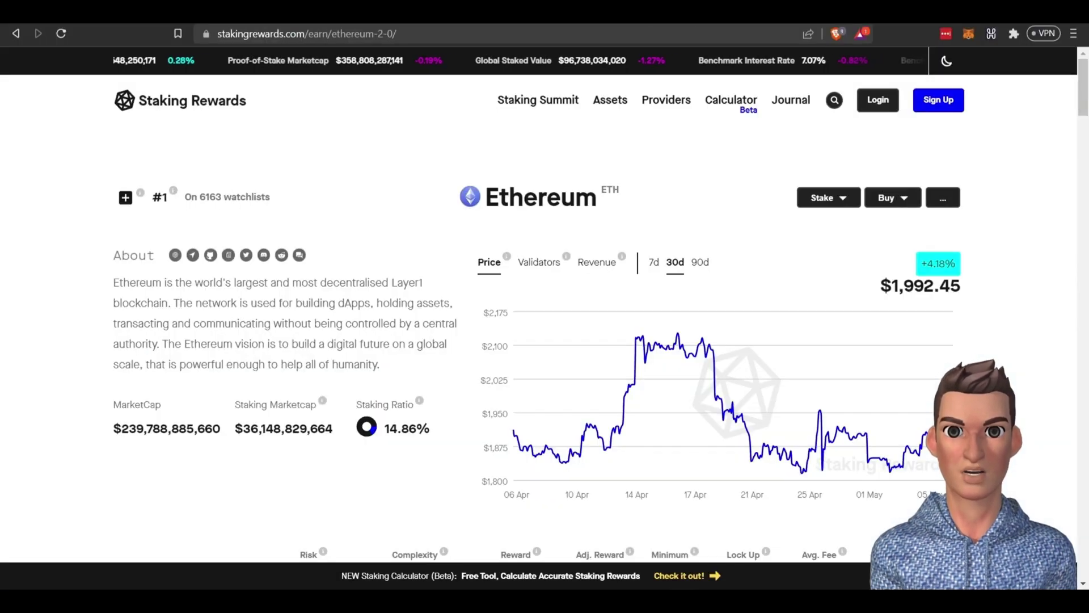
# Examine the Ethereum staking options table on the Staking Rewards page, including risk, complexity, reward and fees
pyautogui.scroll(-4, 441, 137)
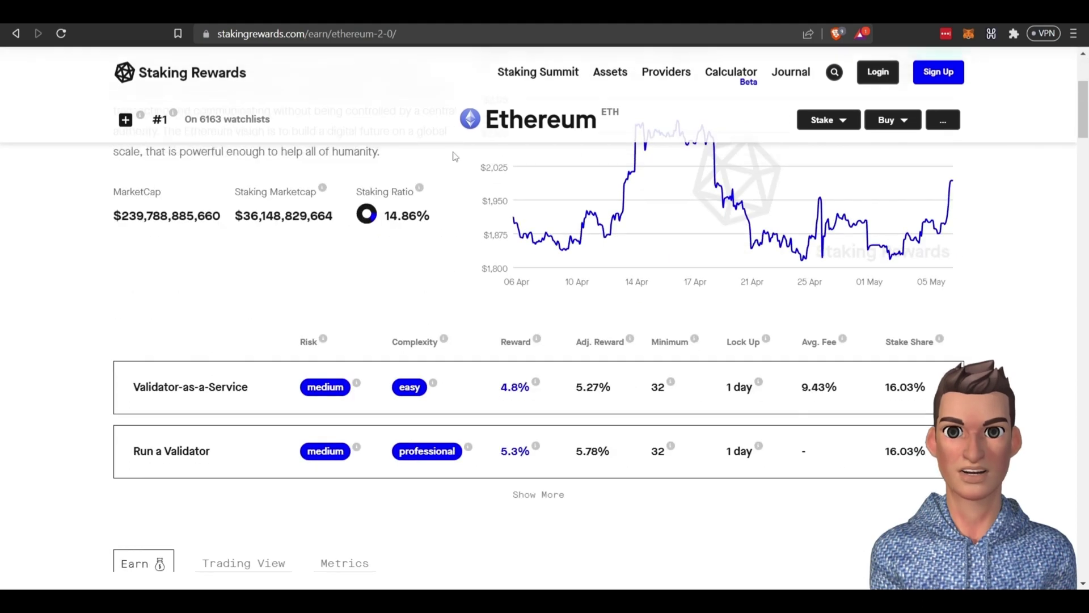